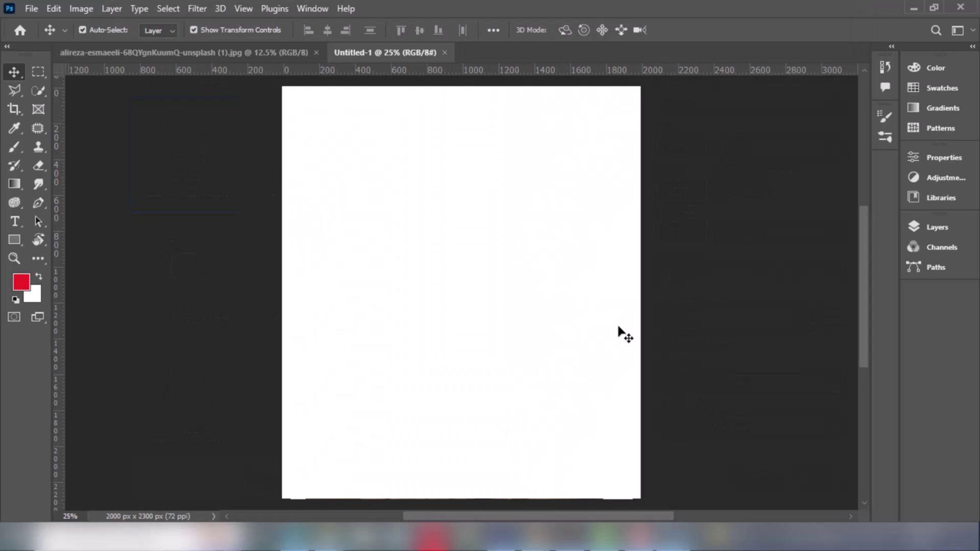
Add a Solid Color fill layer in grey b5b5b5 above the white background.
{"action": "left_click", "coordinate": [933, 226]}
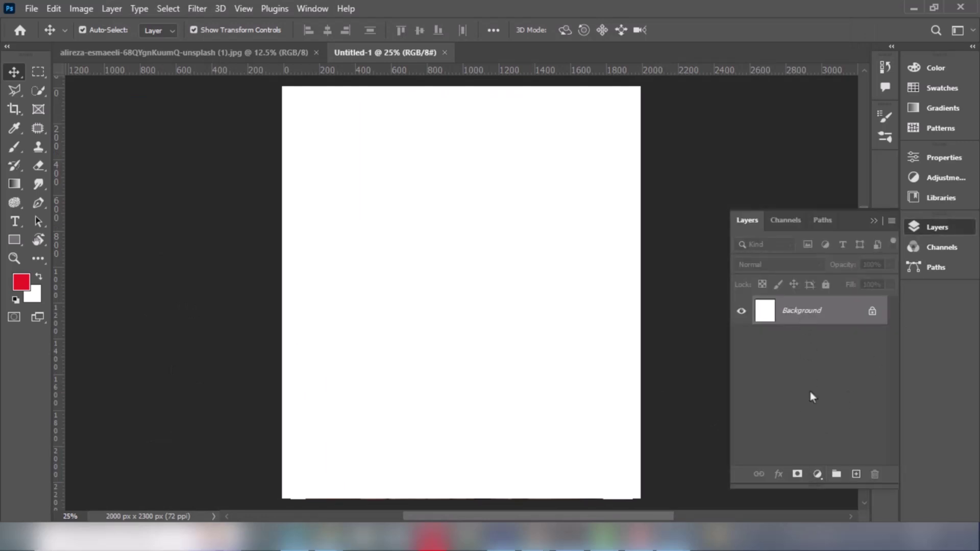
{"action": "left_click", "coordinate": [817, 475]}
{"action": "left_click", "coordinate": [827, 224]}
{"action": "left_click_drag", "start_coordinate": [531, 235], "coordinate": [533, 235]}
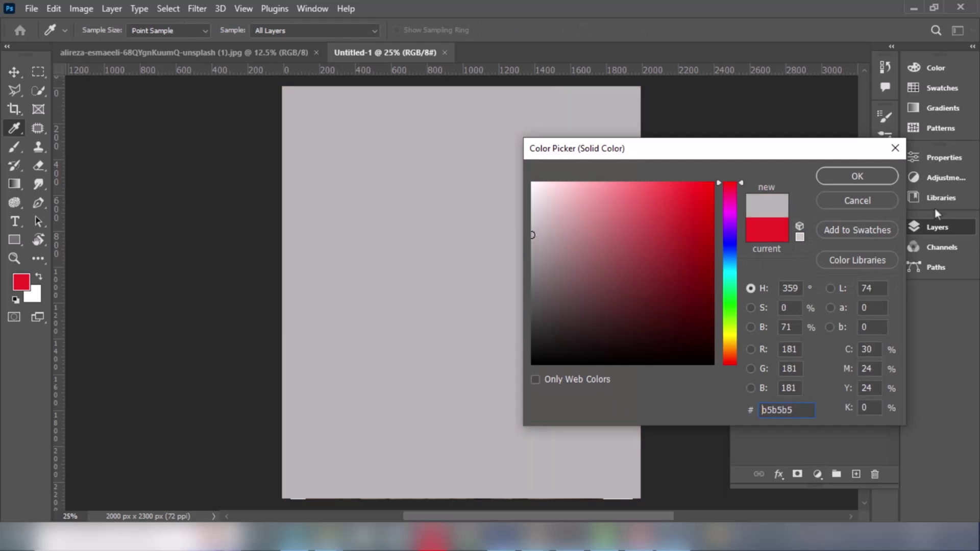
{"action": "left_click", "coordinate": [855, 178]}
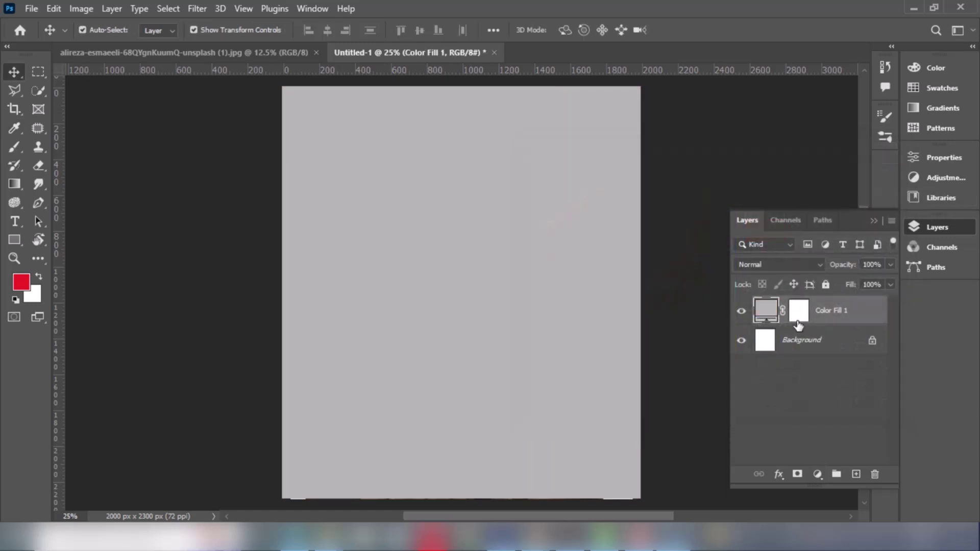
Convert the grey fill layer to a smart object and apply Add Noise at 20% with Gaussian distribution.
{"action": "left_click", "coordinate": [198, 9]}
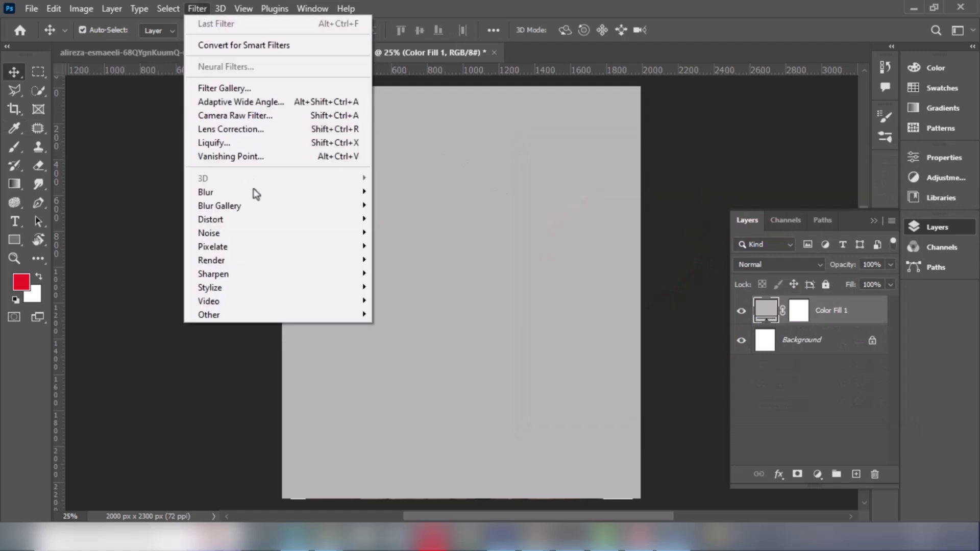
{"action": "left_click", "coordinate": [376, 232]}
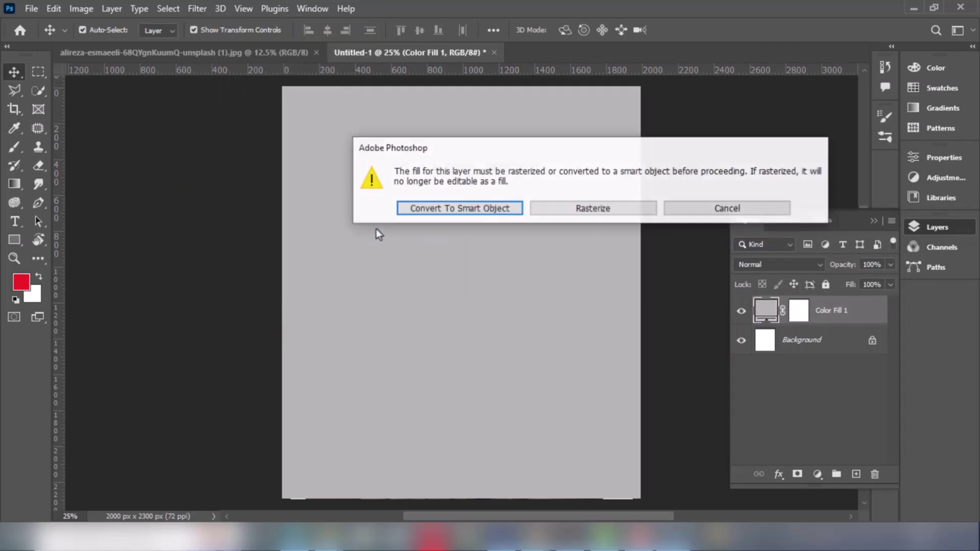
{"action": "left_click", "coordinate": [472, 209]}
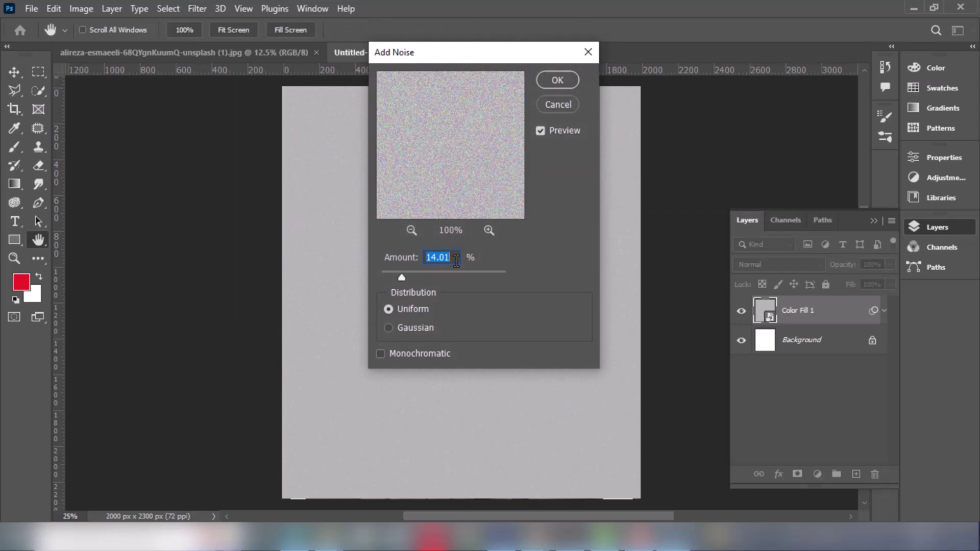
{"action": "type", "text": "20"}
{"action": "left_click", "coordinate": [424, 327]}
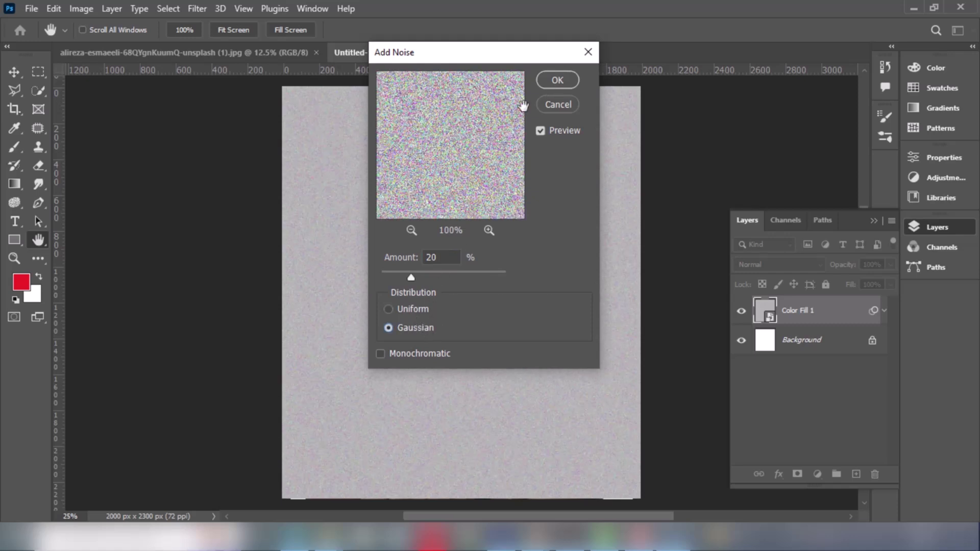
{"action": "left_click", "coordinate": [556, 81]}
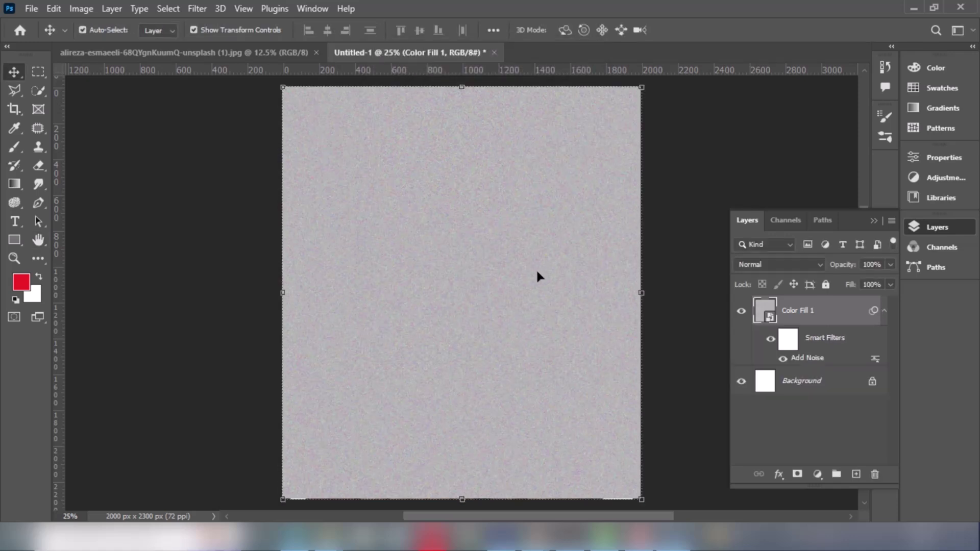
Apply a Gaussian Blur with a 1.7-pixel radius to the grey fill layer and collapse its smart filter list.
{"action": "left_click", "coordinate": [196, 9]}
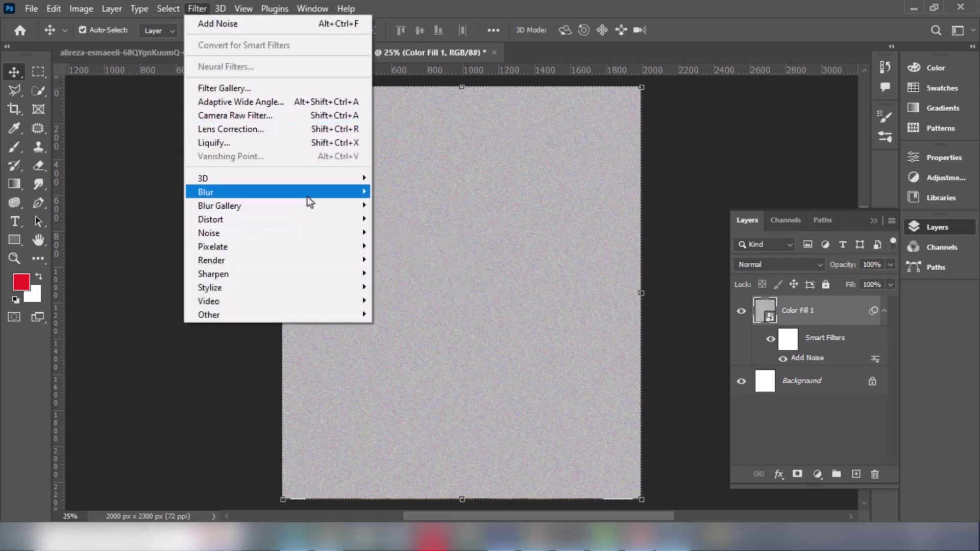
{"action": "mouse_move", "coordinate": [306, 198]}
{"action": "left_click", "coordinate": [395, 246]}
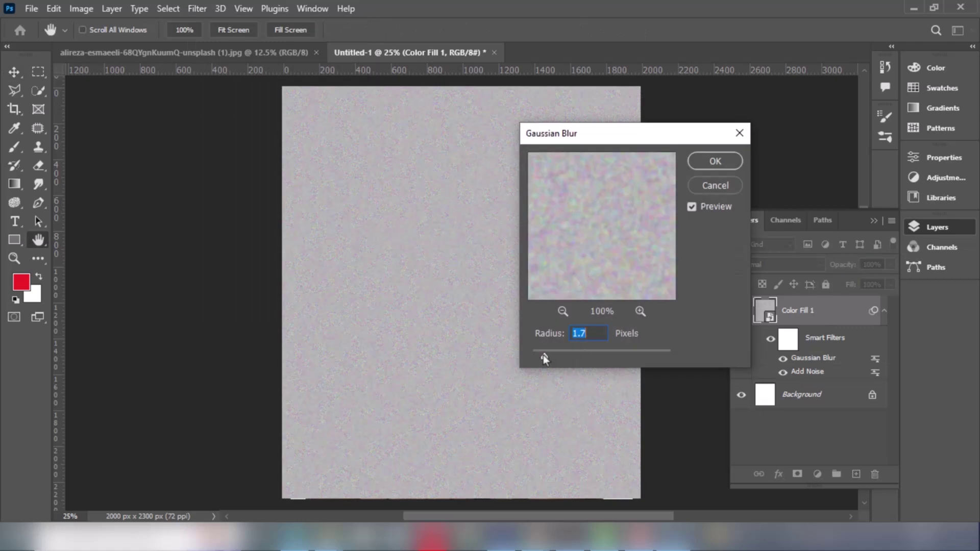
{"action": "left_click", "coordinate": [704, 161]}
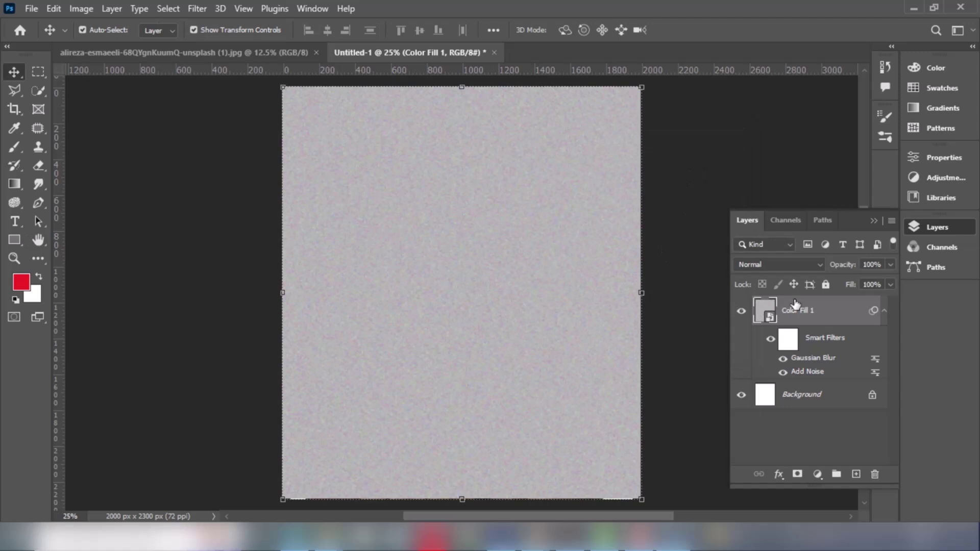
{"action": "left_click", "coordinate": [885, 313]}
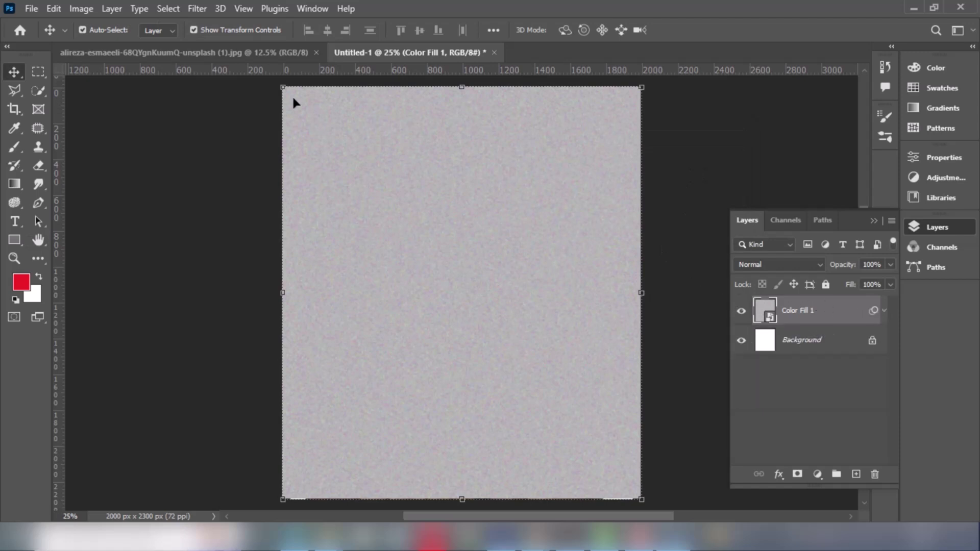
Switch to the portrait photo document, unlock its background layer and select the subject automatically.
{"action": "left_click", "coordinate": [239, 51]}
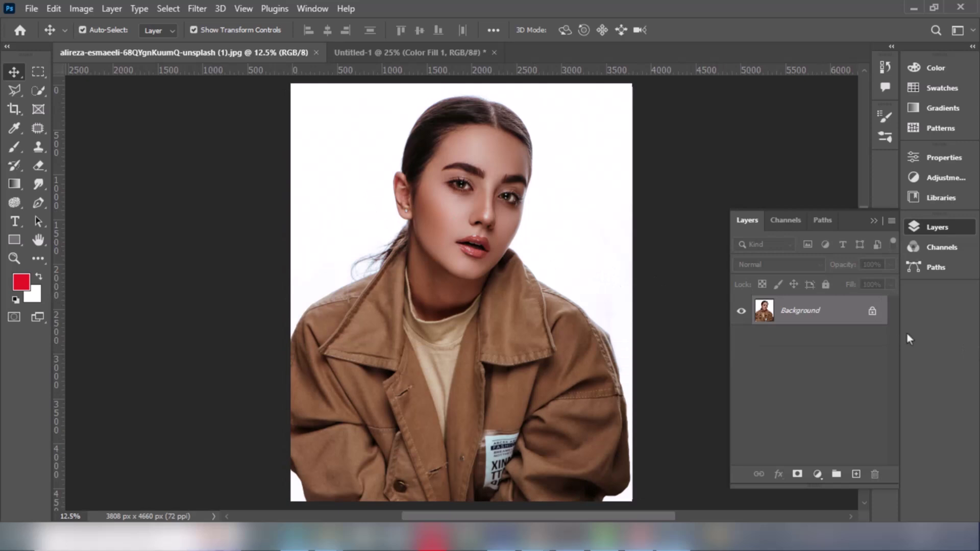
{"action": "left_click", "coordinate": [873, 312]}
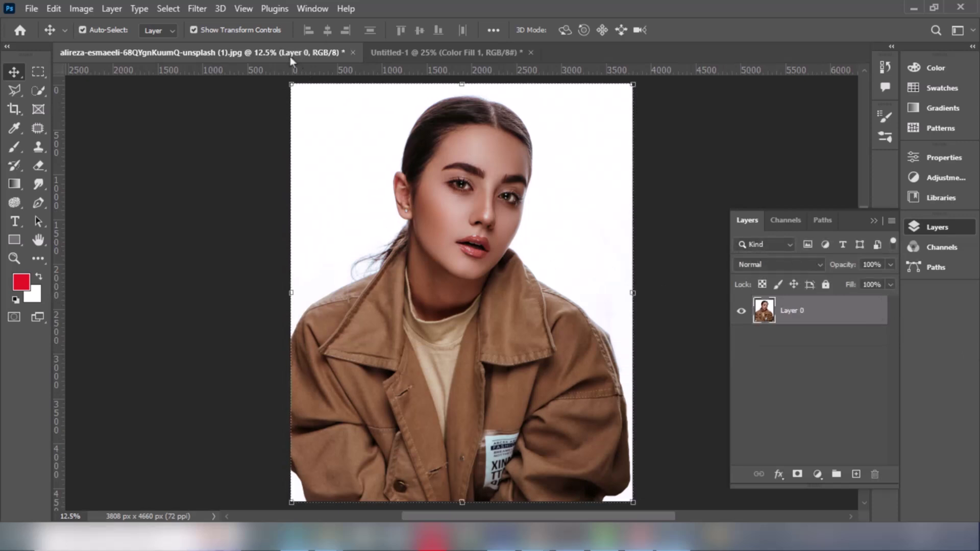
{"action": "left_click", "coordinate": [170, 9]}
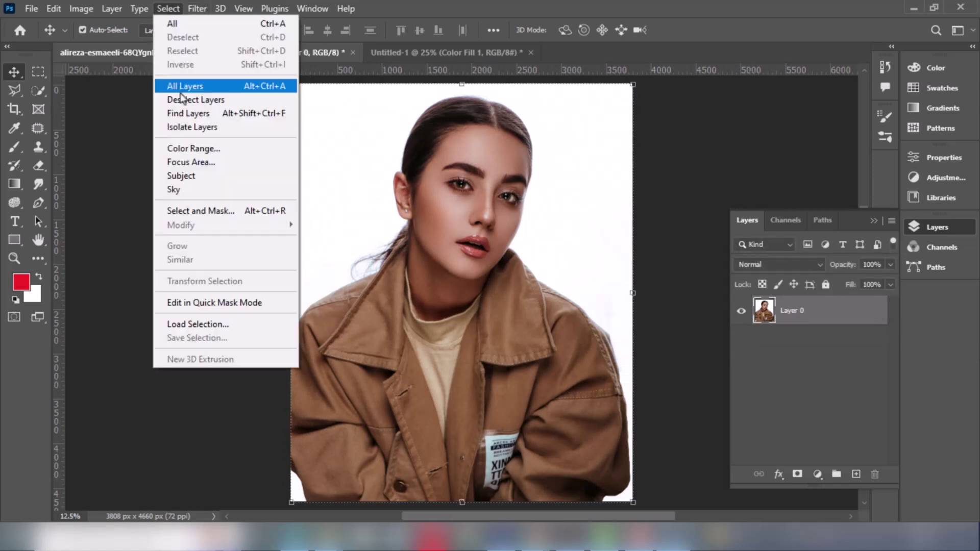
{"action": "left_click", "coordinate": [190, 178]}
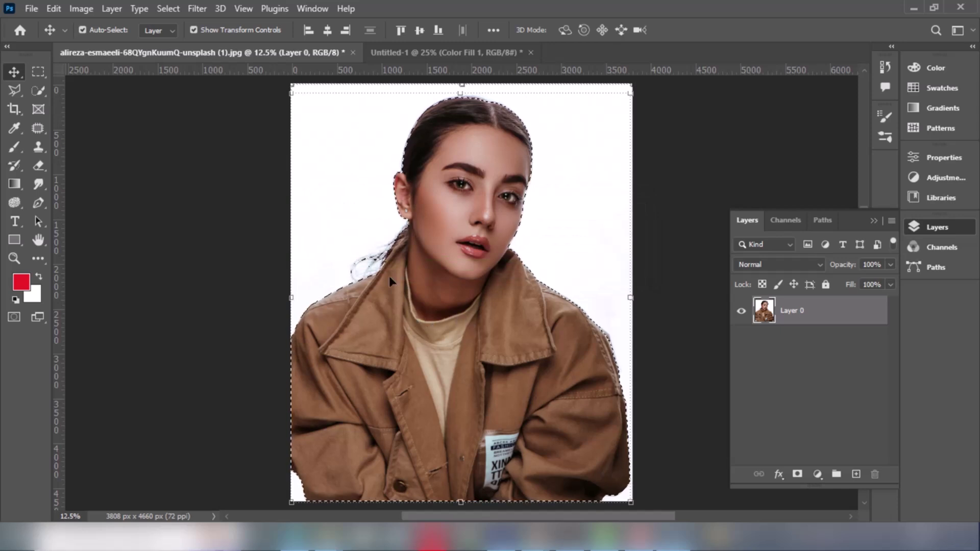
Subtract the jacket's shoulders and sleeves with the Polygonal Lasso, keeping head, collar and lapels selected, and apply the selection as a layer mask.
{"action": "left_click", "coordinate": [14, 90]}
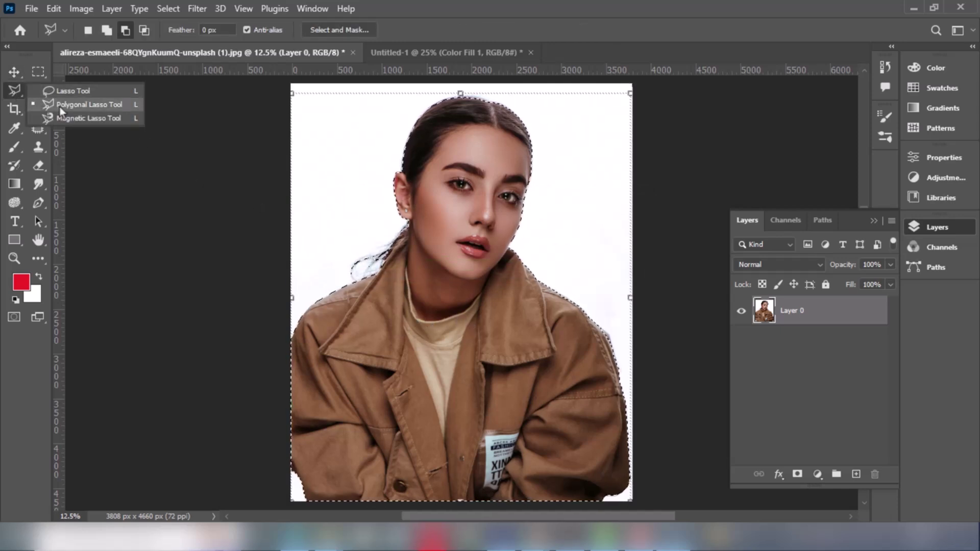
{"action": "left_click", "coordinate": [60, 106]}
{"action": "left_click", "coordinate": [124, 31]}
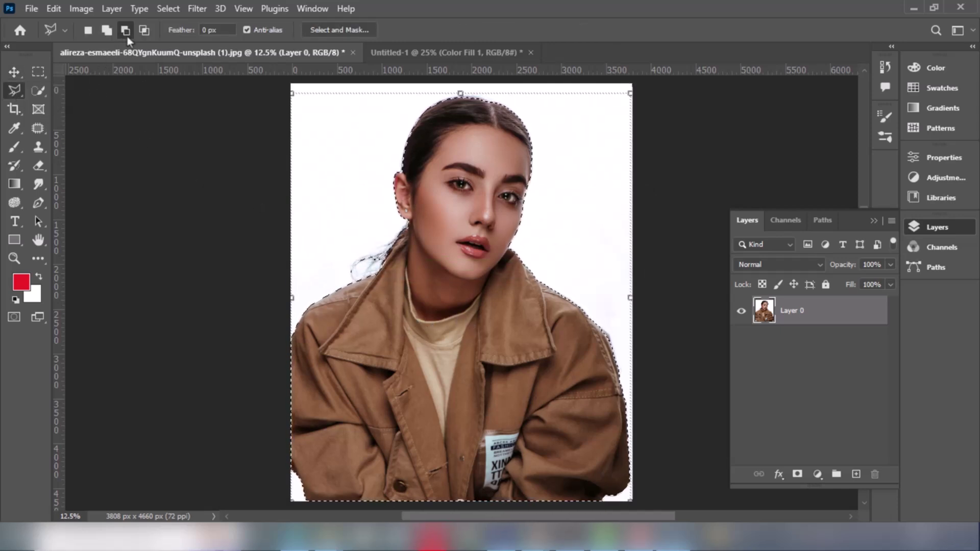
{"action": "left_click", "coordinate": [540, 283]}
{"action": "left_click", "coordinate": [557, 350]}
{"action": "left_click", "coordinate": [483, 364]}
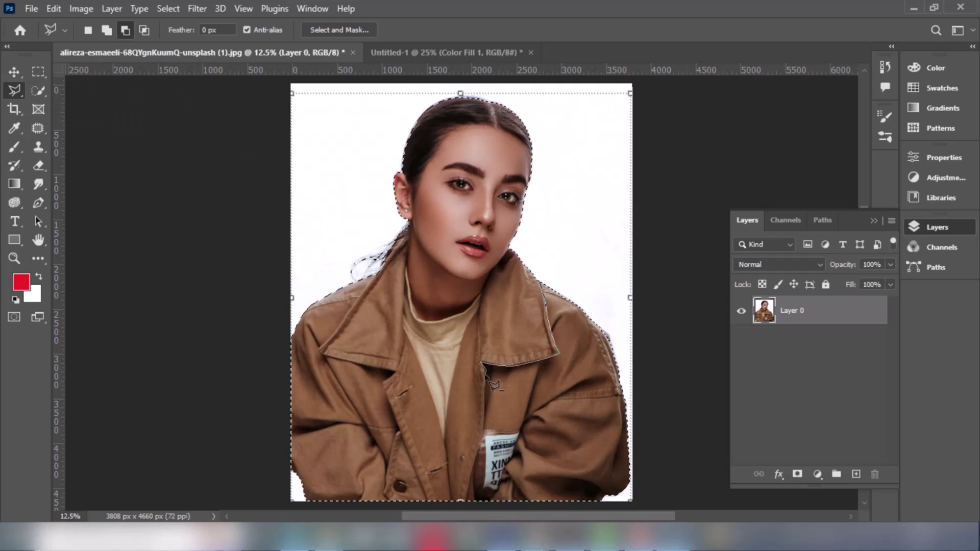
{"action": "left_click", "coordinate": [482, 441]}
{"action": "left_click", "coordinate": [451, 487]}
{"action": "left_click", "coordinate": [412, 463]}
{"action": "left_click", "coordinate": [384, 383]}
{"action": "left_click", "coordinate": [394, 372]}
{"action": "left_click", "coordinate": [320, 352]}
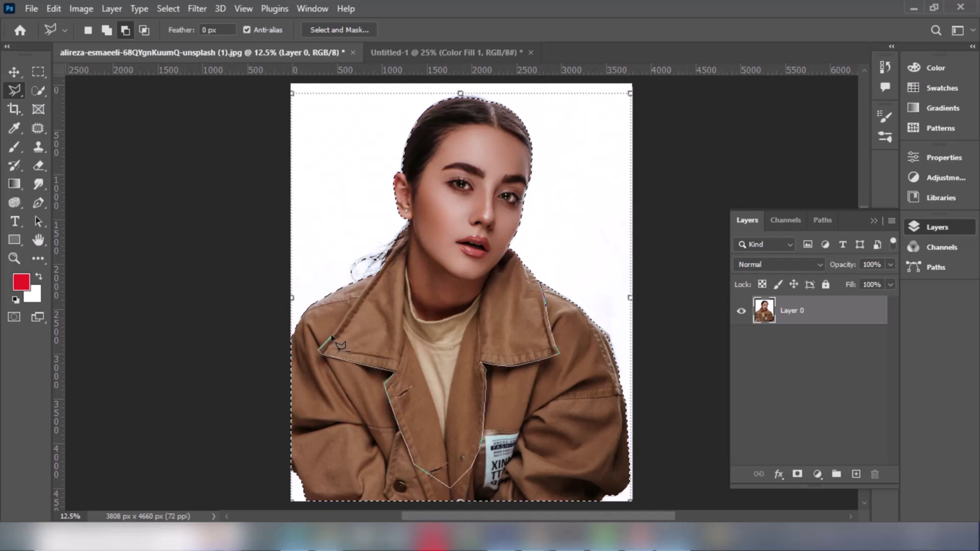
{"action": "left_click", "coordinate": [378, 274]}
{"action": "left_click", "coordinate": [258, 271]}
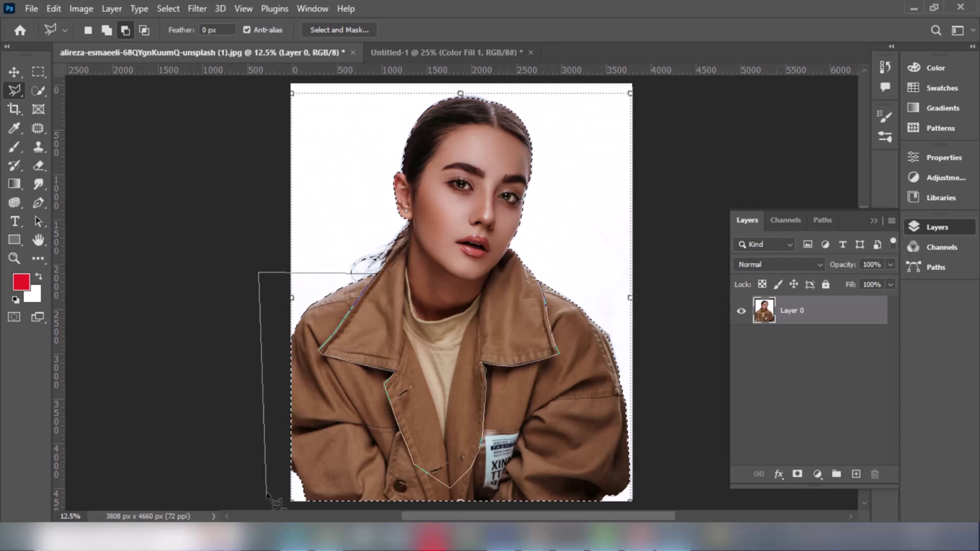
{"action": "left_click", "coordinate": [267, 494]}
{"action": "left_click", "coordinate": [288, 502]}
{"action": "left_click", "coordinate": [649, 500]}
{"action": "left_click", "coordinate": [670, 303]}
{"action": "left_click", "coordinate": [541, 273]}
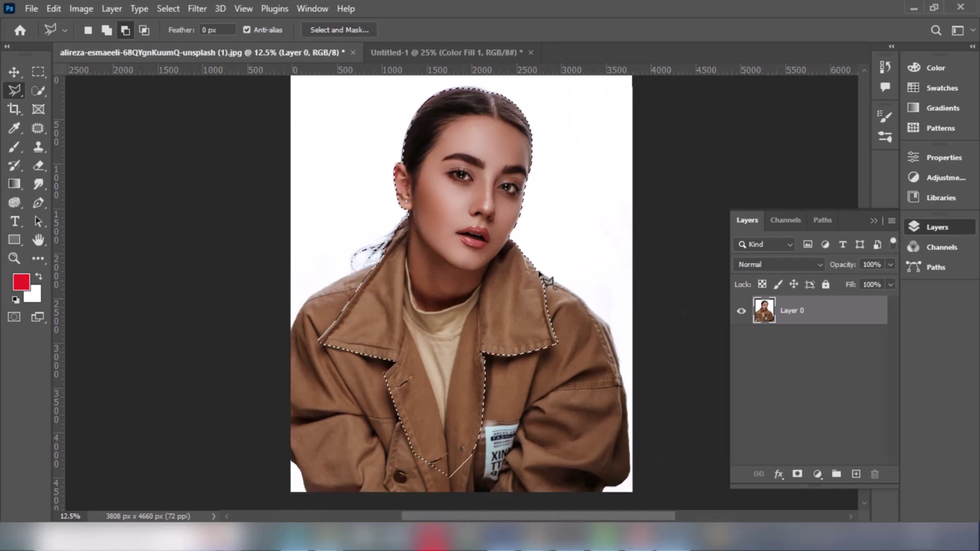
{"action": "left_click", "coordinate": [15, 70]}
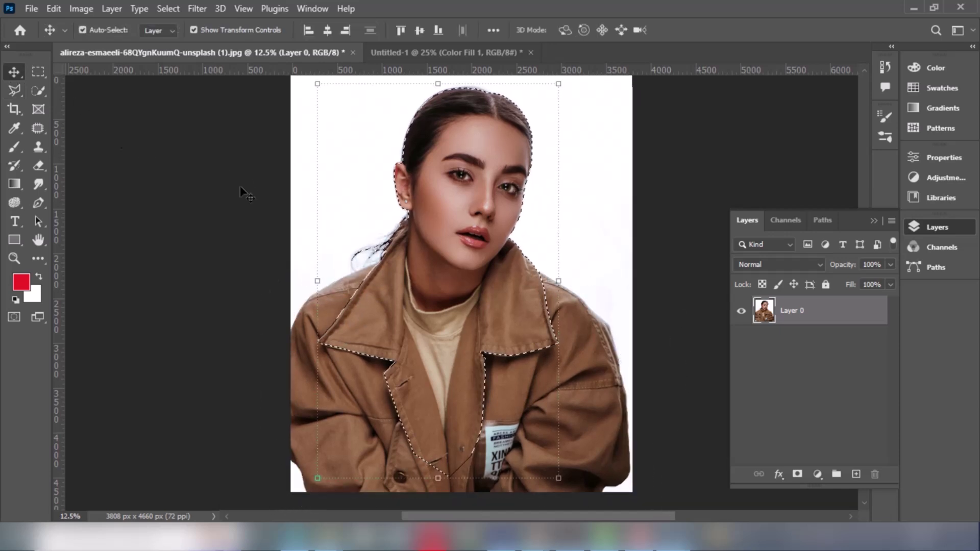
{"action": "left_click", "coordinate": [797, 474]}
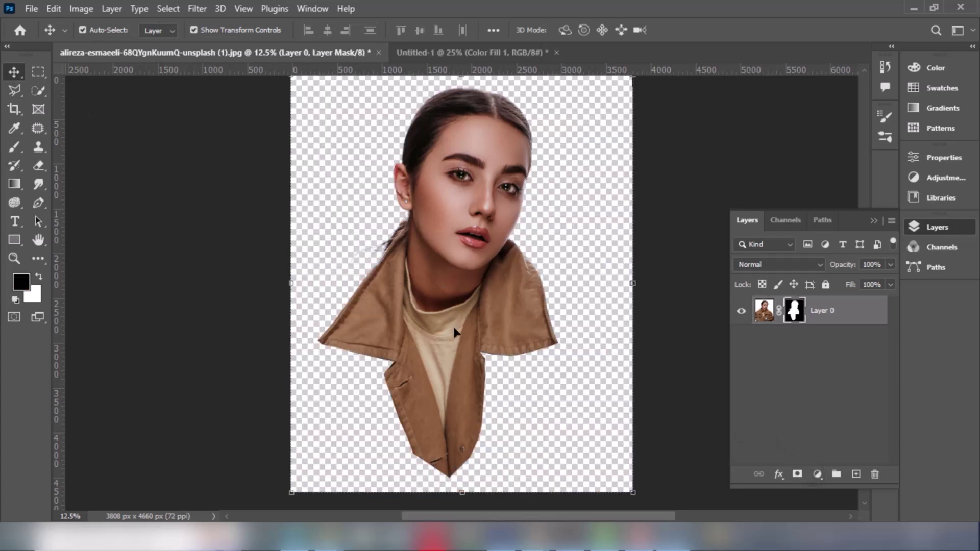
Bring the masked portrait into the Untitled-1 document, scaled down and centred on the grey background.
{"action": "mouse_move", "coordinate": [444, 305]}
{"action": "left_mouse_down"}
{"action": "mouse_move", "coordinate": [189, 51]}
{"action": "mouse_move", "coordinate": [409, 56]}
{"action": "mouse_move", "coordinate": [440, 287]}
{"action": "left_mouse_up"}
{"action": "left_click_drag", "start_coordinate": [177, 283], "coordinate": [398, 287]}
{"action": "left_click_drag", "start_coordinate": [546, 259], "coordinate": [448, 252]}
{"action": "left_click_drag", "start_coordinate": [291, 284], "coordinate": [399, 270]}
{"action": "left_click_drag", "start_coordinate": [522, 281], "coordinate": [452, 290]}
{"action": "left_click_drag", "start_coordinate": [325, 287], "coordinate": [334, 278]}
{"action": "left_click_drag", "start_coordinate": [442, 276], "coordinate": [456, 279]}
{"action": "left_click", "coordinate": [711, 29]}
{"action": "left_click", "coordinate": [232, 185]}
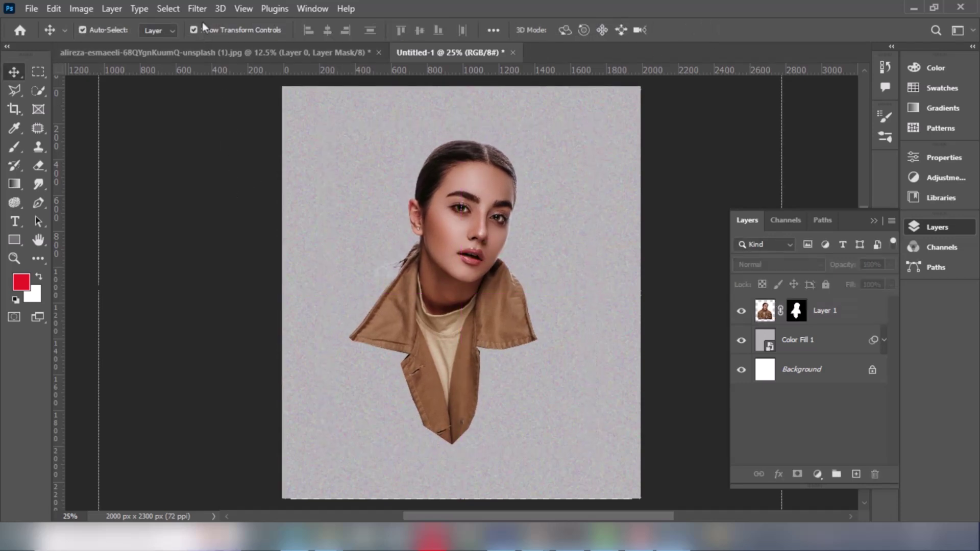
Apply the Filter Gallery's Paint Daubs effect to the portrait layer with brush size 5, sharpness 15 and the Simple brush type.
{"action": "left_click", "coordinate": [858, 317]}
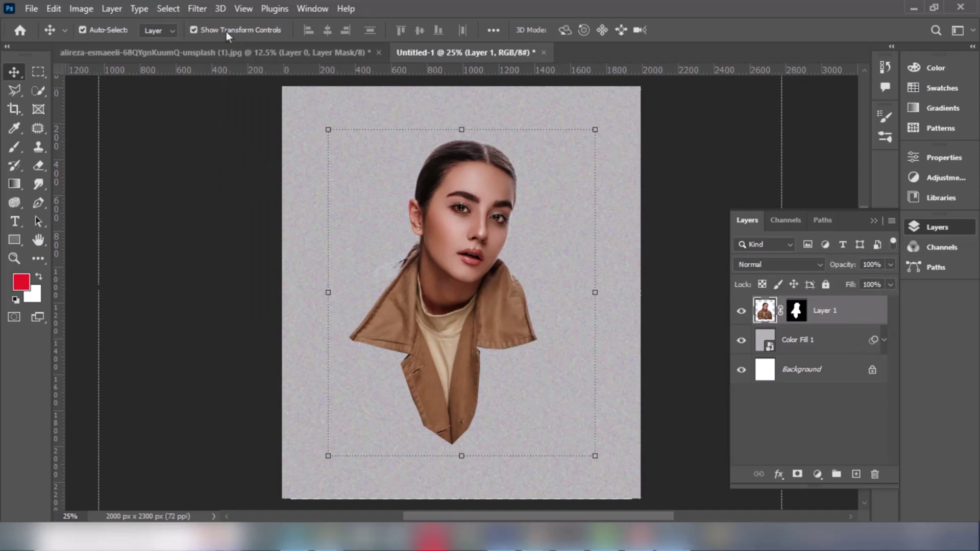
{"action": "left_click", "coordinate": [197, 8]}
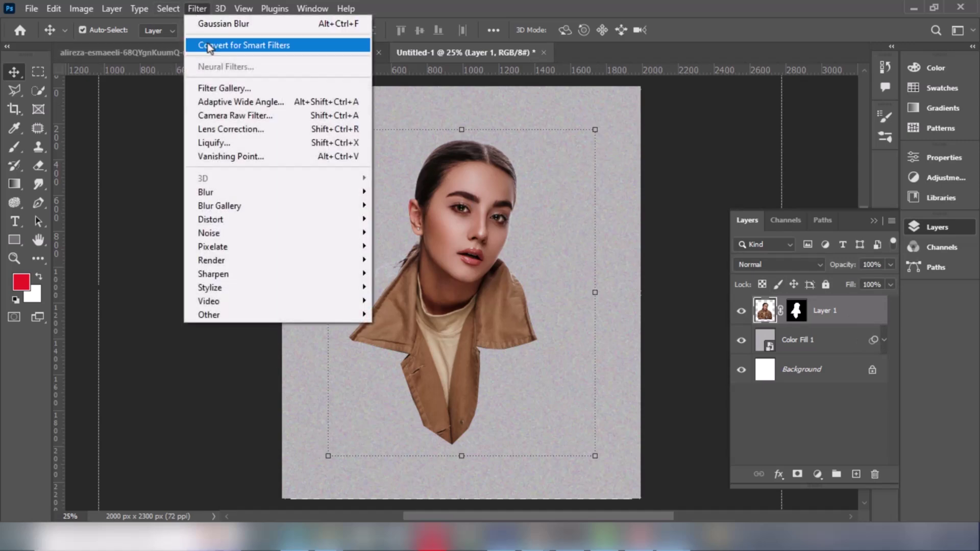
{"action": "left_click", "coordinate": [228, 89]}
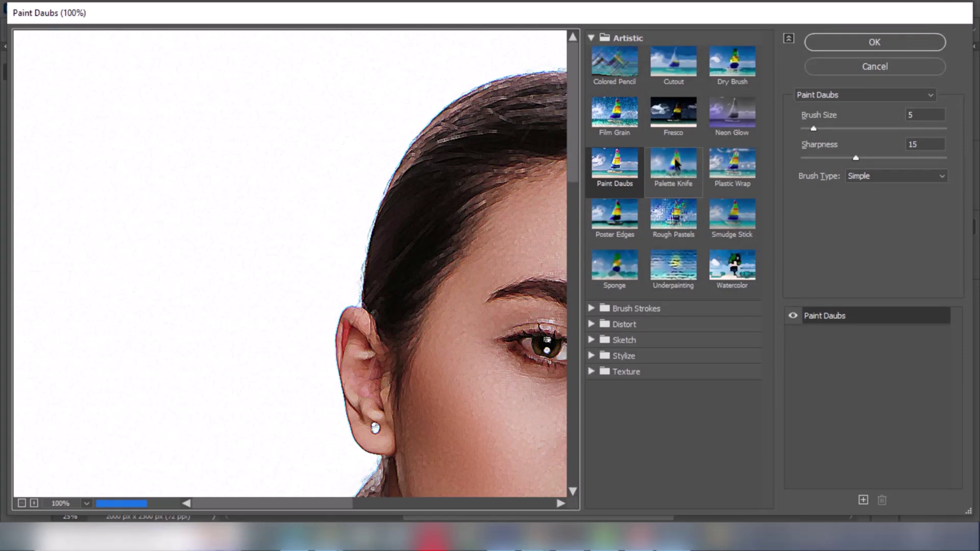
{"action": "left_click_drag", "start_coordinate": [493, 311], "coordinate": [302, 204]}
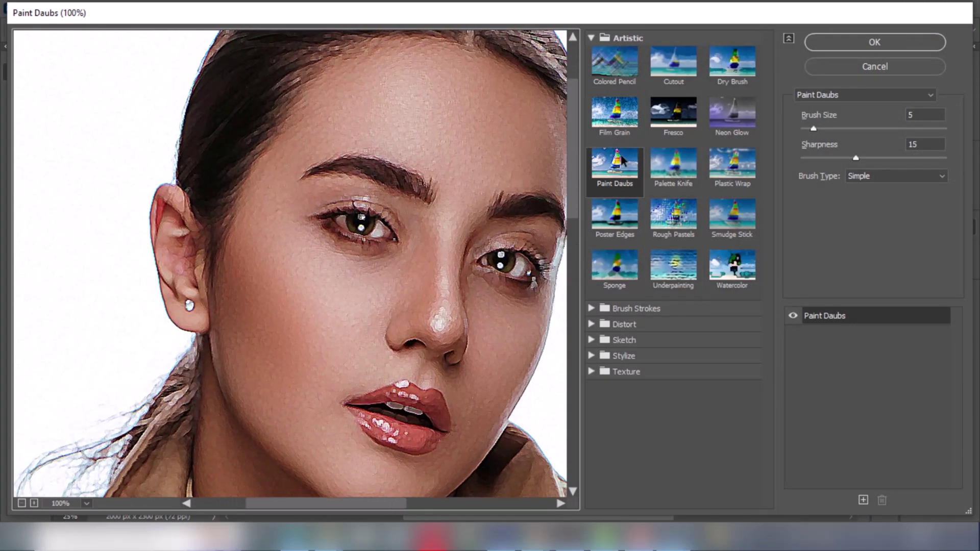
{"action": "left_click", "coordinate": [926, 114]}
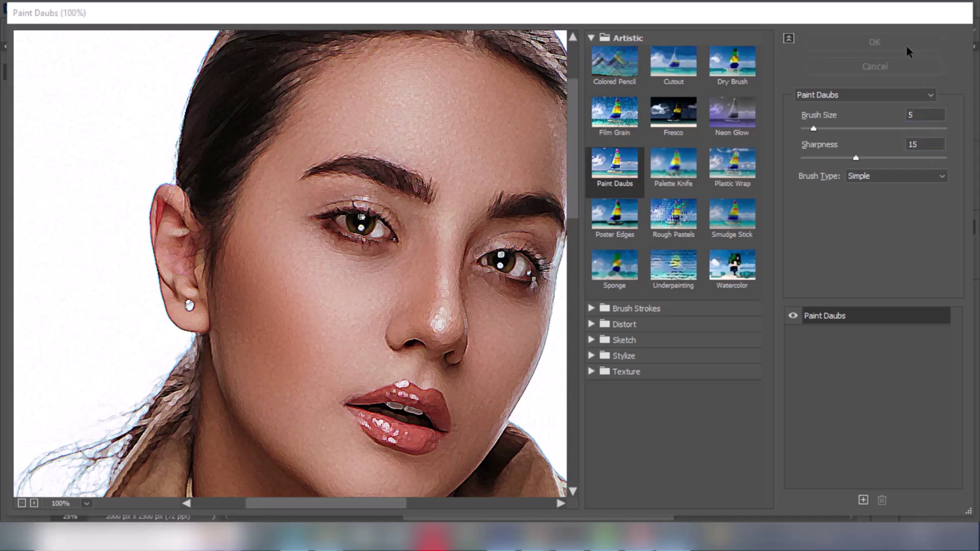
{"action": "left_click", "coordinate": [875, 42]}
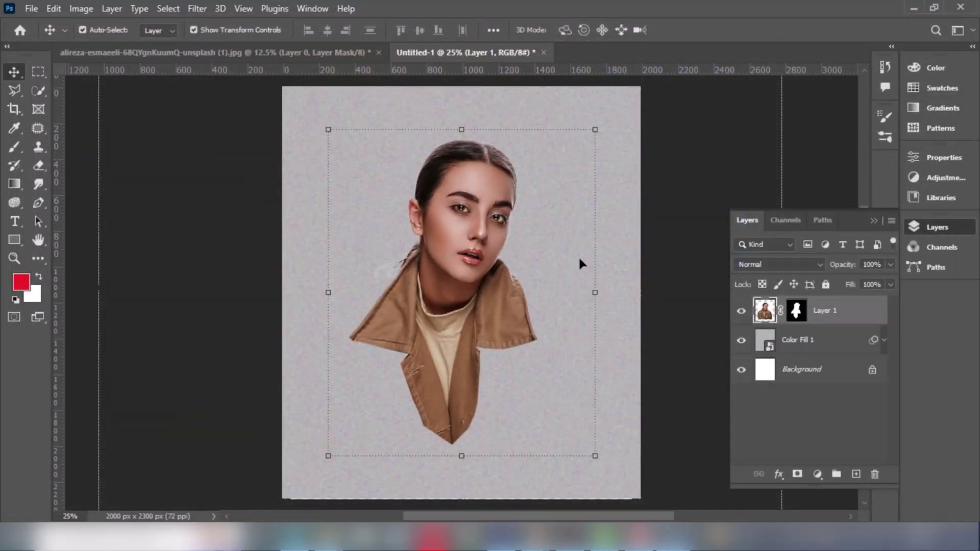
Add a Black & White adjustment clipped to the portrait layer with Reds set to -21, and return to the layer list.
{"action": "left_click", "coordinate": [818, 475]}
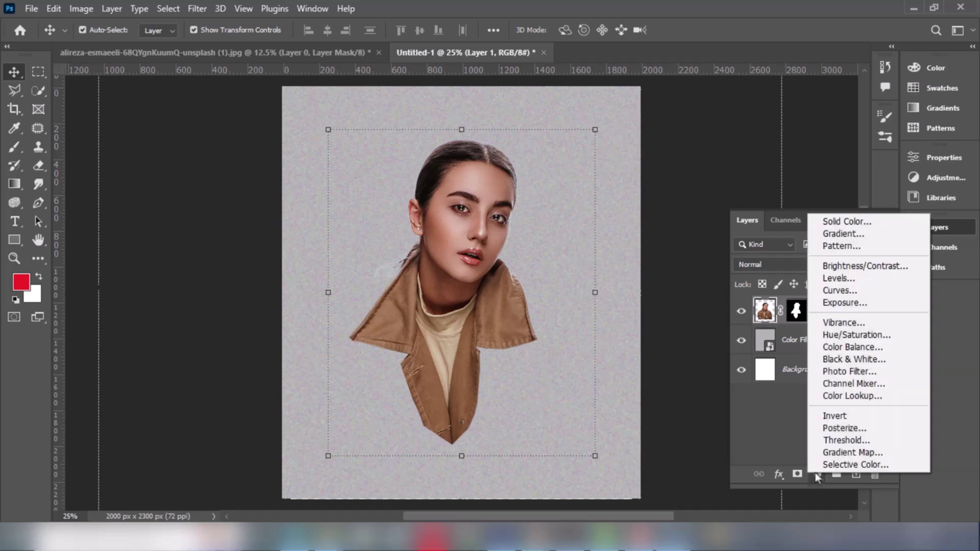
{"action": "left_click", "coordinate": [836, 360]}
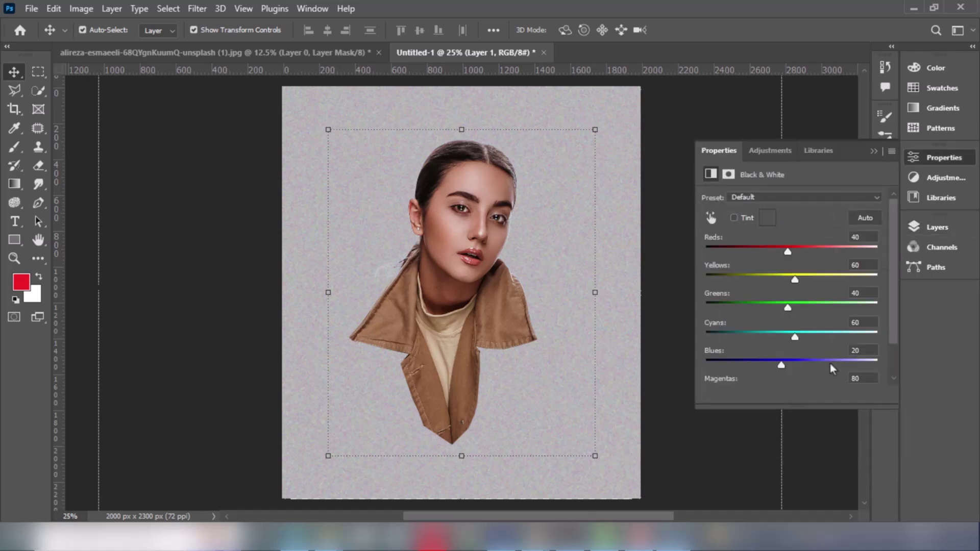
{"action": "left_click_drag", "start_coordinate": [788, 253], "coordinate": [768, 252]}
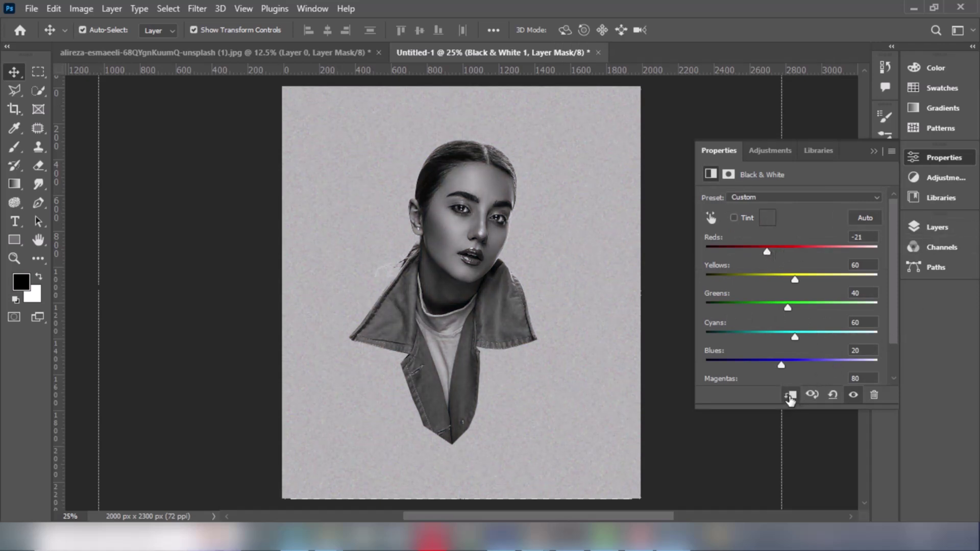
{"action": "left_click", "coordinate": [927, 228]}
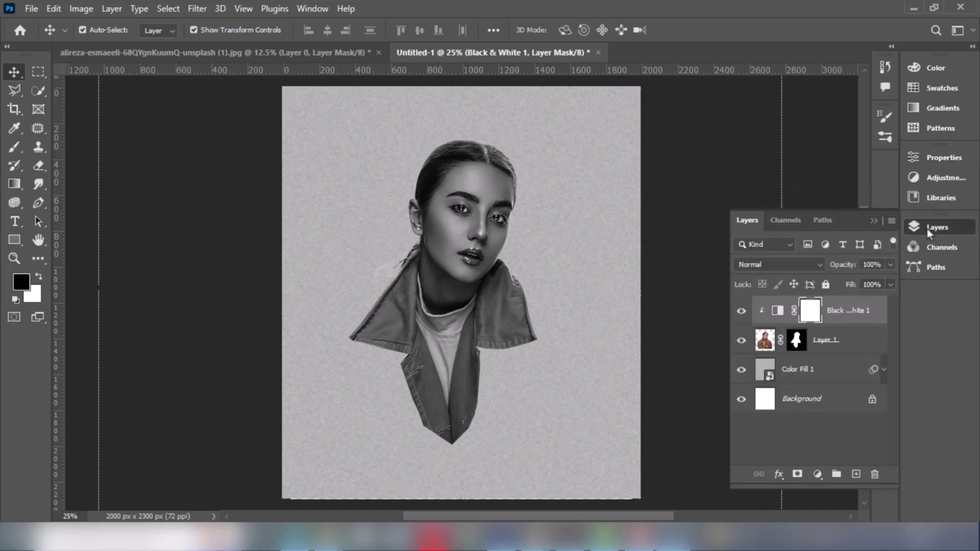
Group the portrait layer with its Black & White adjustment, name the group Model and convert it to a smart object.
{"action": "left_click", "coordinate": [847, 341]}
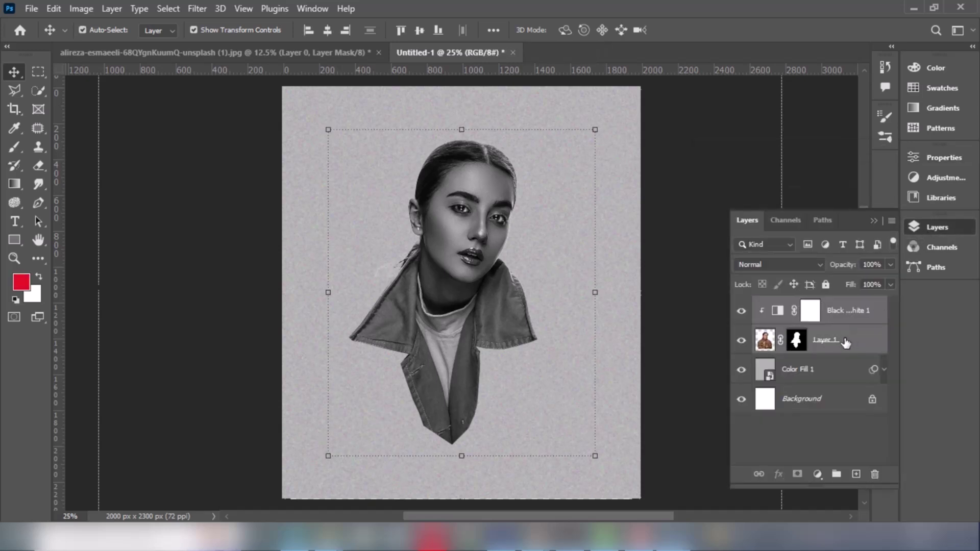
{"action": "key", "text": "ctrl+g"}
{"action": "double_click", "coordinate": [795, 305]}
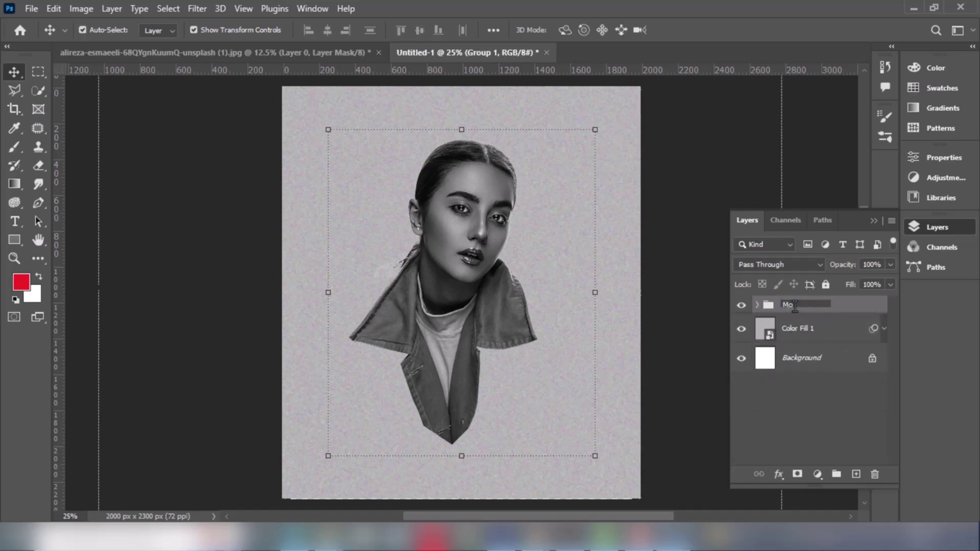
{"action": "key", "text": "Return"}
{"action": "right_click", "coordinate": [840, 308]}
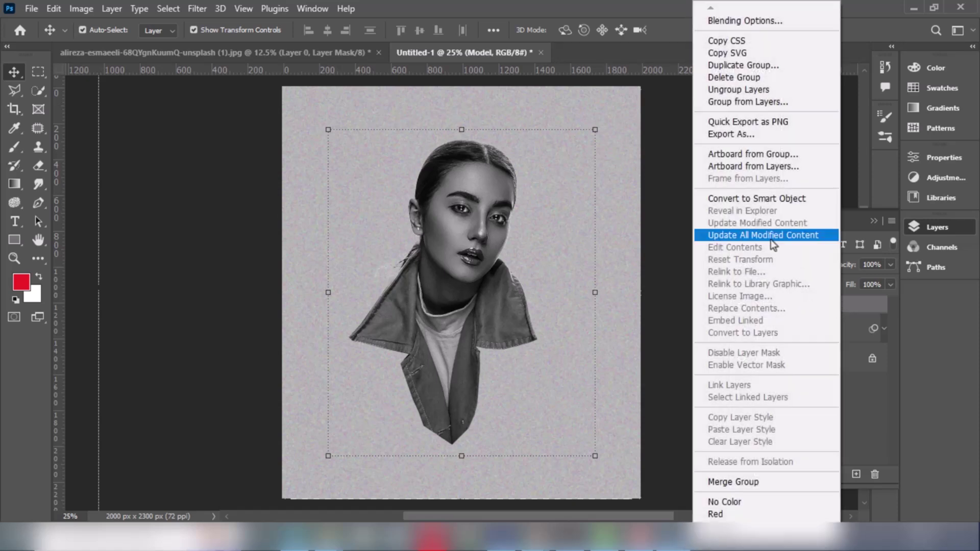
{"action": "left_click", "coordinate": [761, 198]}
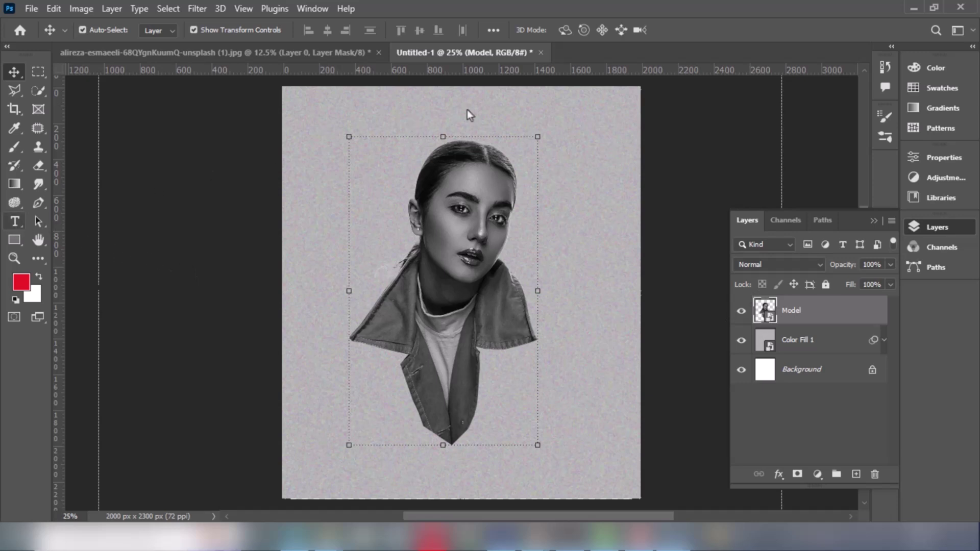
Start a horizontal text line beside the model's face, with font size 80 pt and white text colour fefefe.
{"action": "key", "text": "t"}
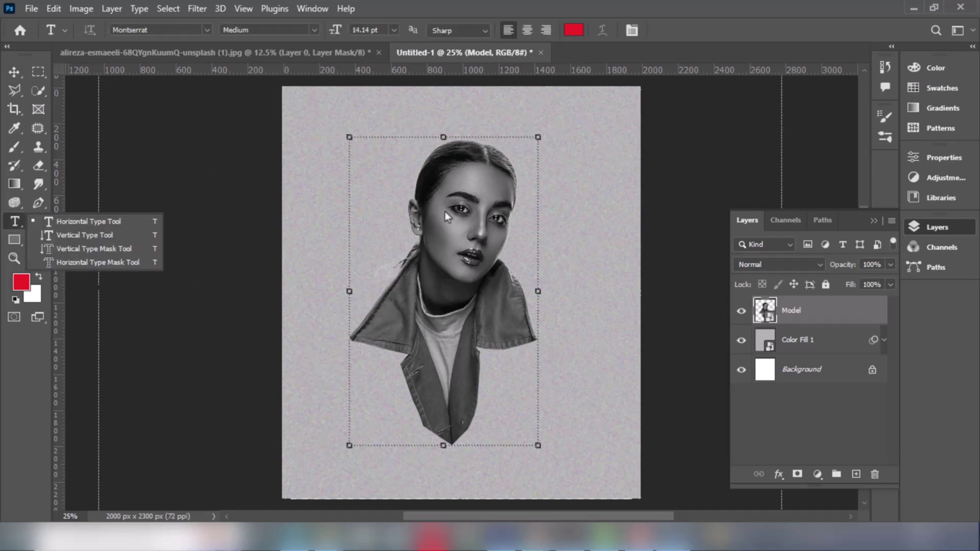
{"action": "left_click", "coordinate": [370, 228]}
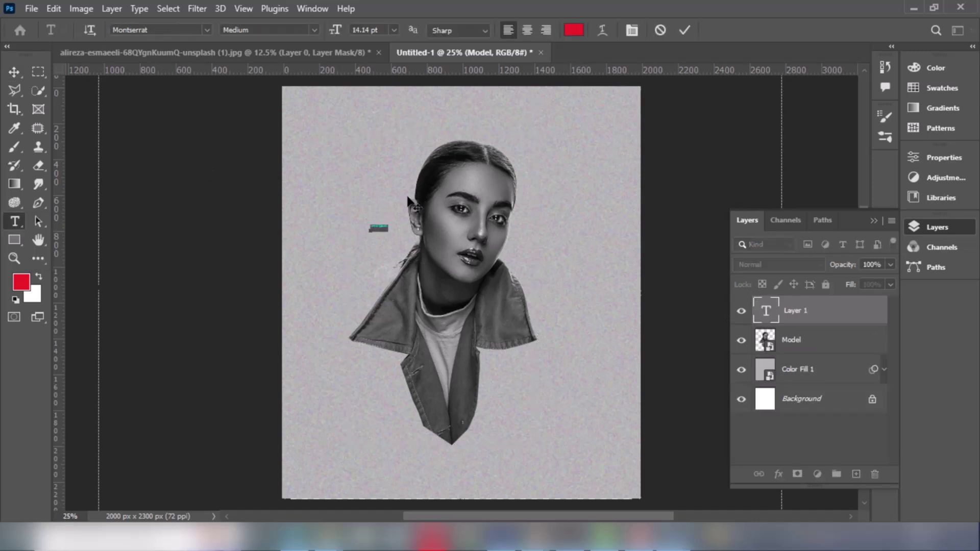
{"action": "left_click", "coordinate": [393, 33]}
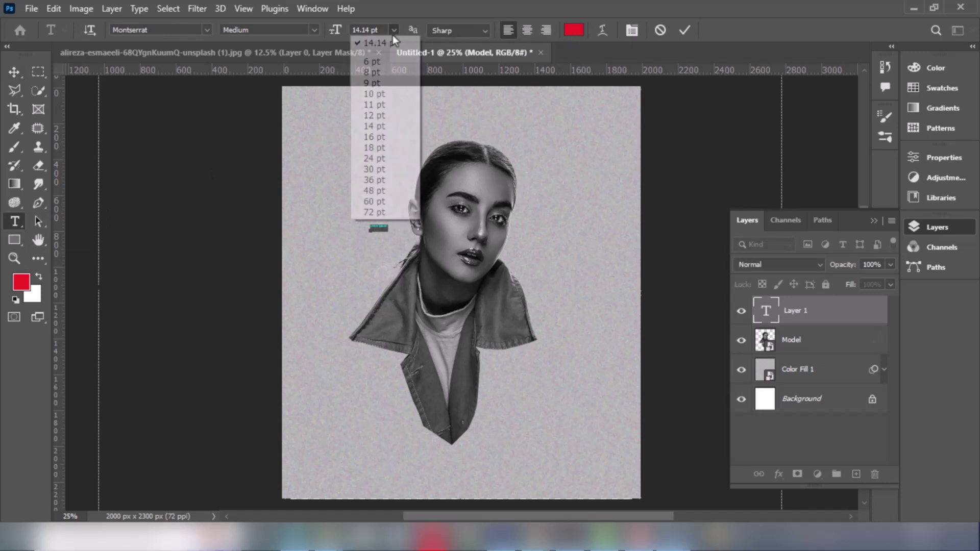
{"action": "left_click", "coordinate": [376, 180]}
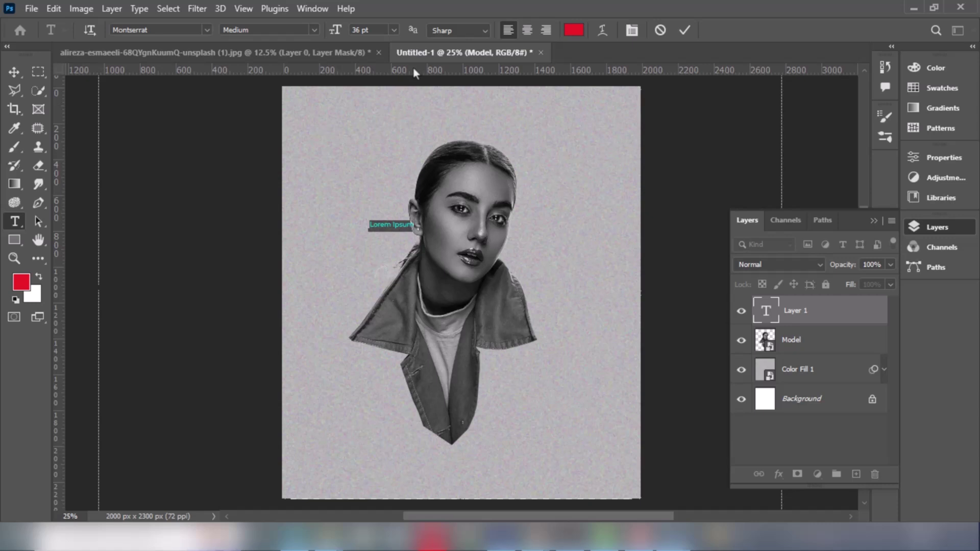
{"action": "left_click", "coordinate": [341, 30]}
{"action": "type", "text": "80"}
{"action": "left_click", "coordinate": [574, 30]}
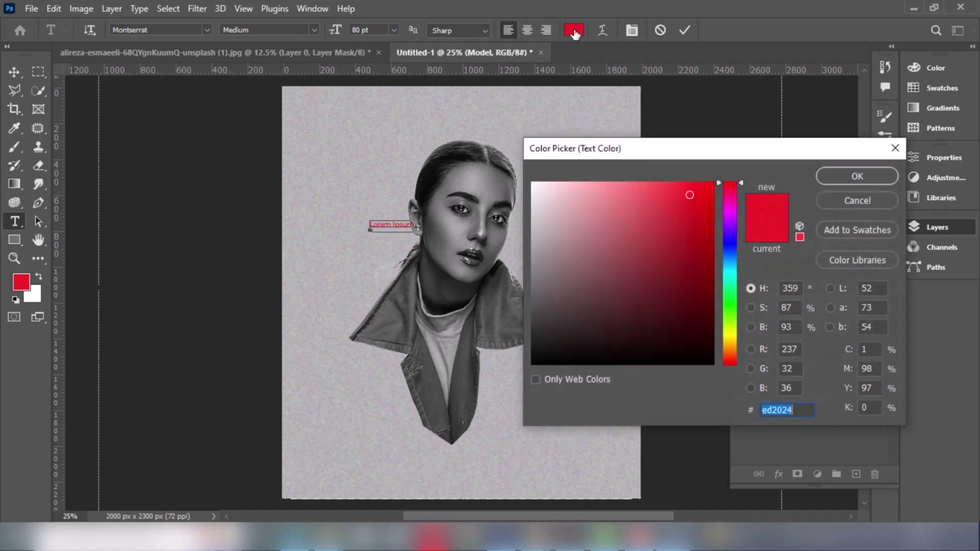
{"action": "left_click", "coordinate": [531, 183]}
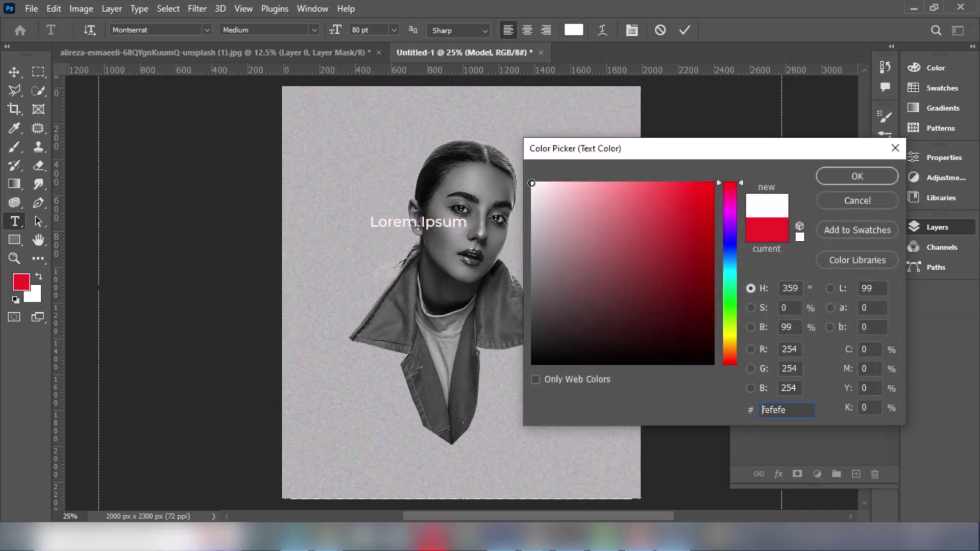
{"action": "left_click", "coordinate": [845, 178]}
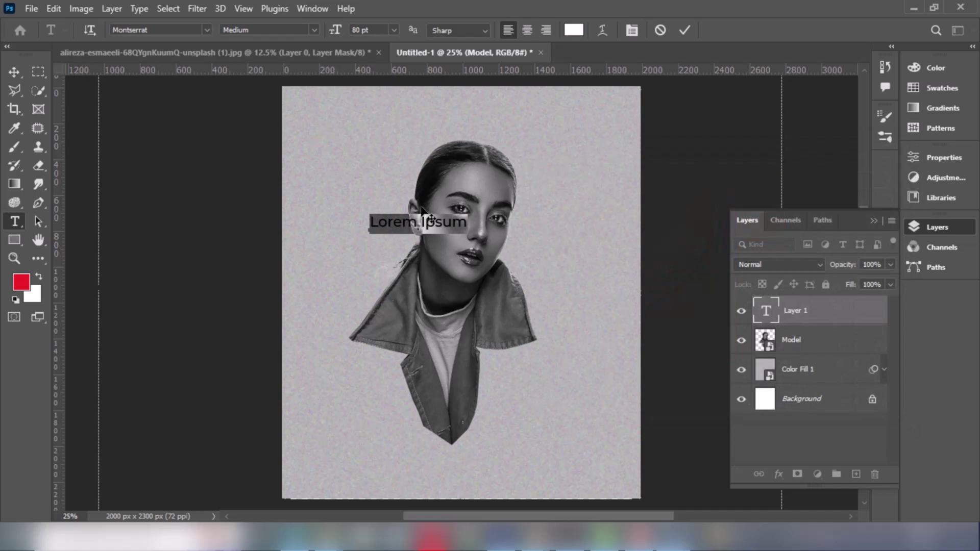
Enter the text TOPMODEL and set its Montserrat font style to ExtraBold.
{"action": "type", "text": "TOPMODEL"}
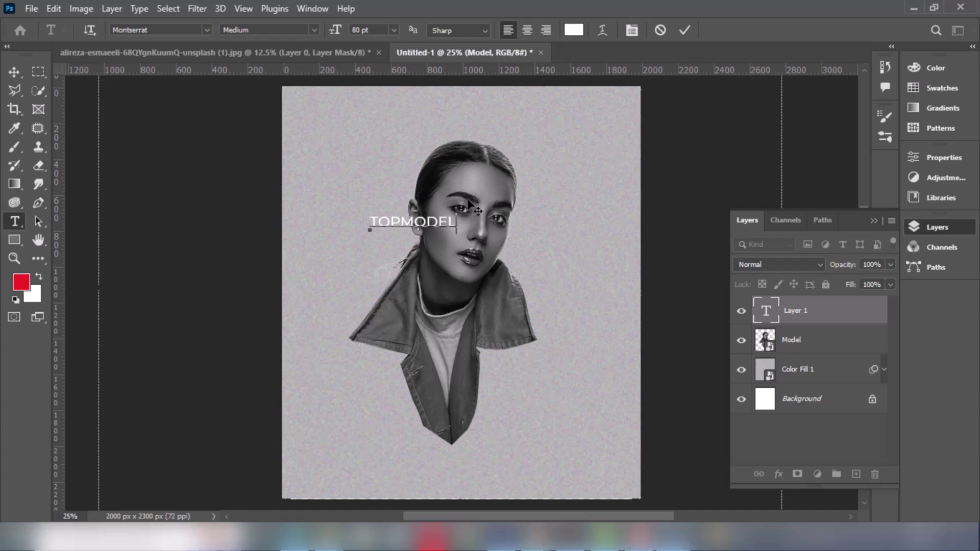
{"action": "key", "text": "ctrl+Return"}
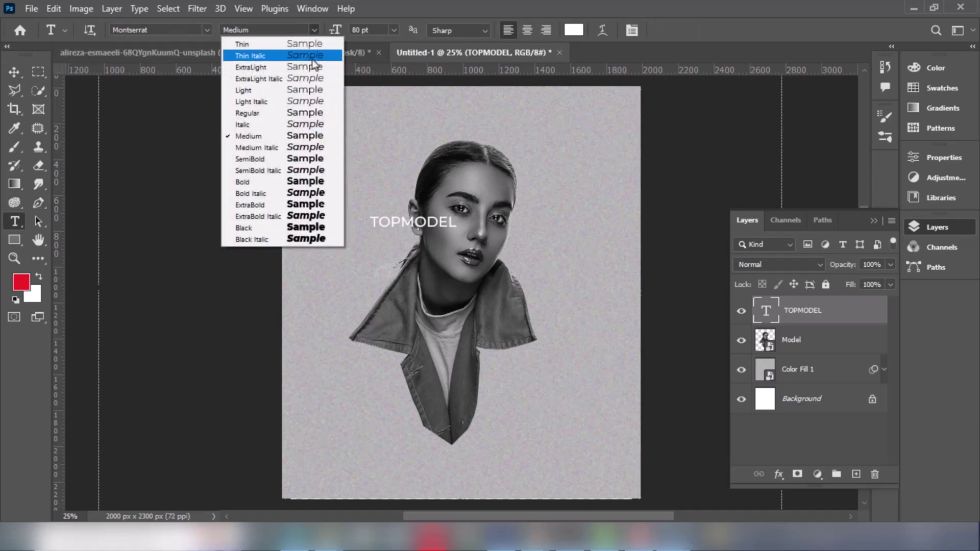
{"action": "left_click", "coordinate": [317, 205]}
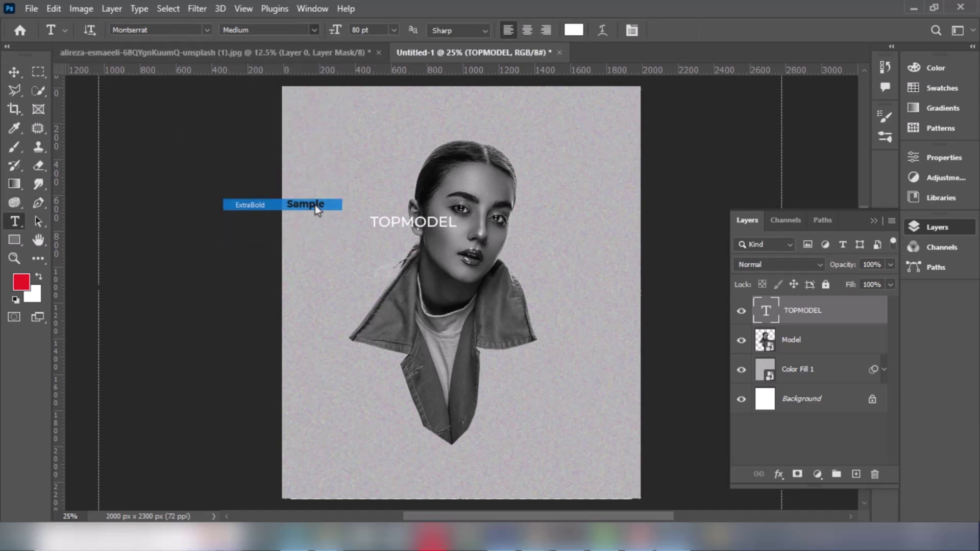
Enlarge the TOPMODEL text, rotate it 90° and place it vertically over the left side of the portrait, from hair to lapels.
{"action": "key", "text": "v"}
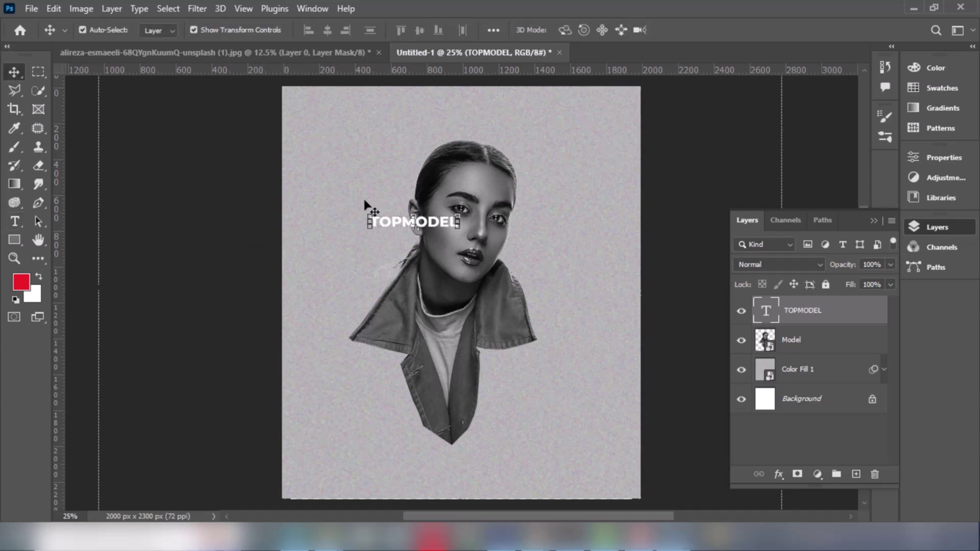
{"action": "left_click_drag", "start_coordinate": [458, 228], "coordinate": [592, 316]}
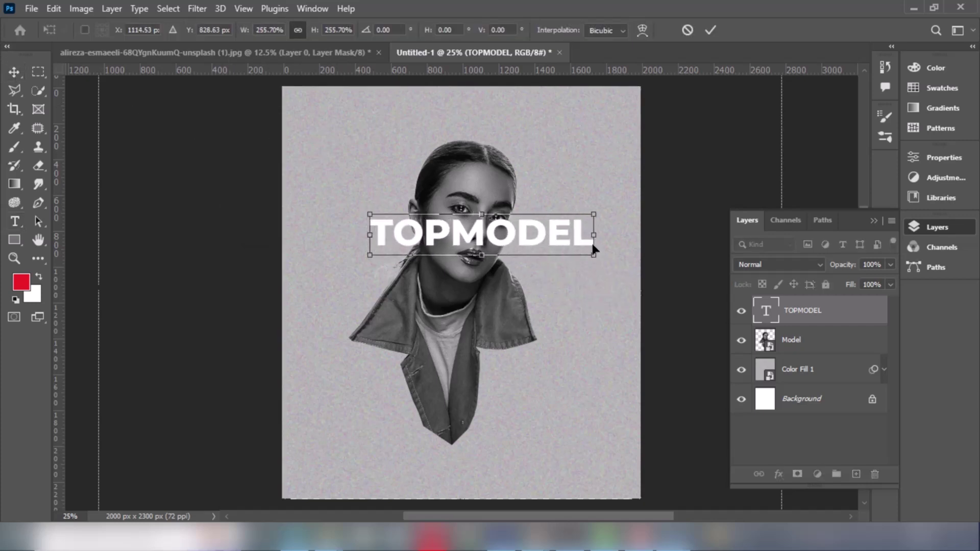
{"action": "left_click_drag", "start_coordinate": [606, 211], "coordinate": [514, 384]}
{"action": "left_click_drag", "start_coordinate": [485, 205], "coordinate": [439, 239]}
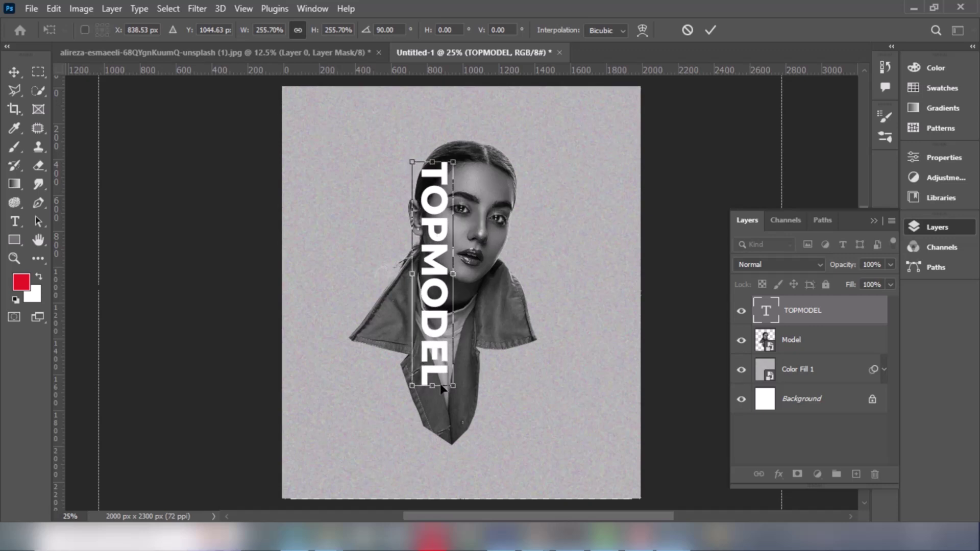
{"action": "left_click_drag", "start_coordinate": [432, 388], "coordinate": [433, 417]}
{"action": "left_click", "coordinate": [710, 31]}
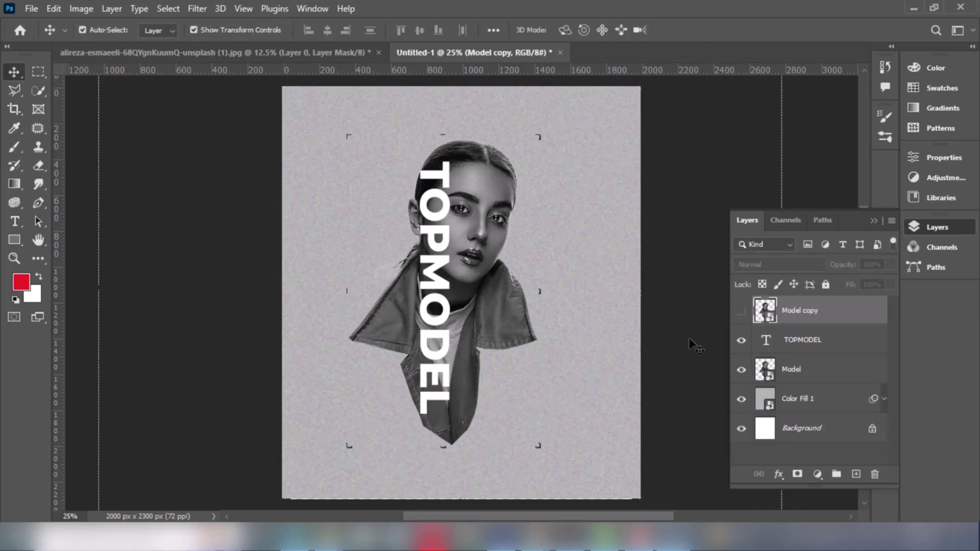
Add a layer mask to the Model layer, load the TOPMODEL lettering as a selection and invert it.
{"action": "left_click", "coordinate": [795, 373]}
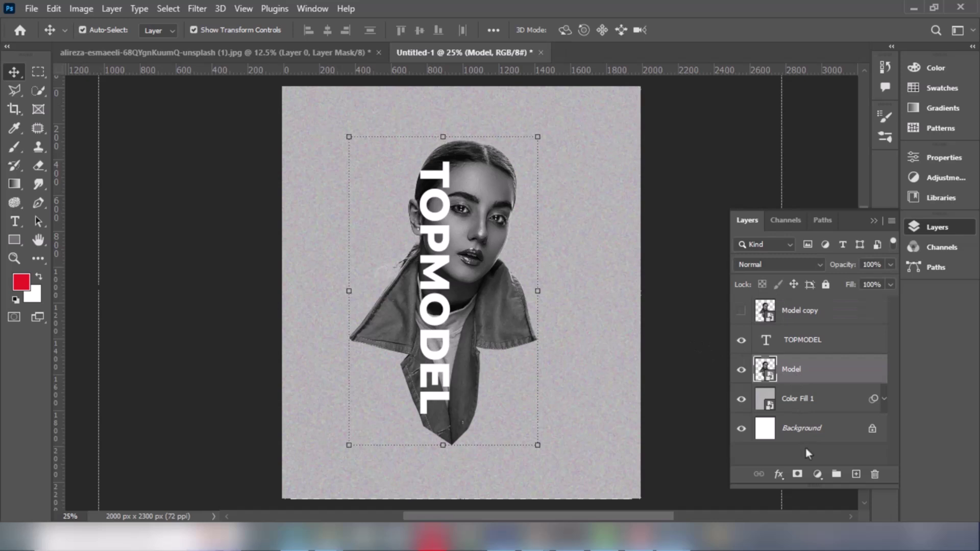
{"action": "left_click", "coordinate": [798, 475]}
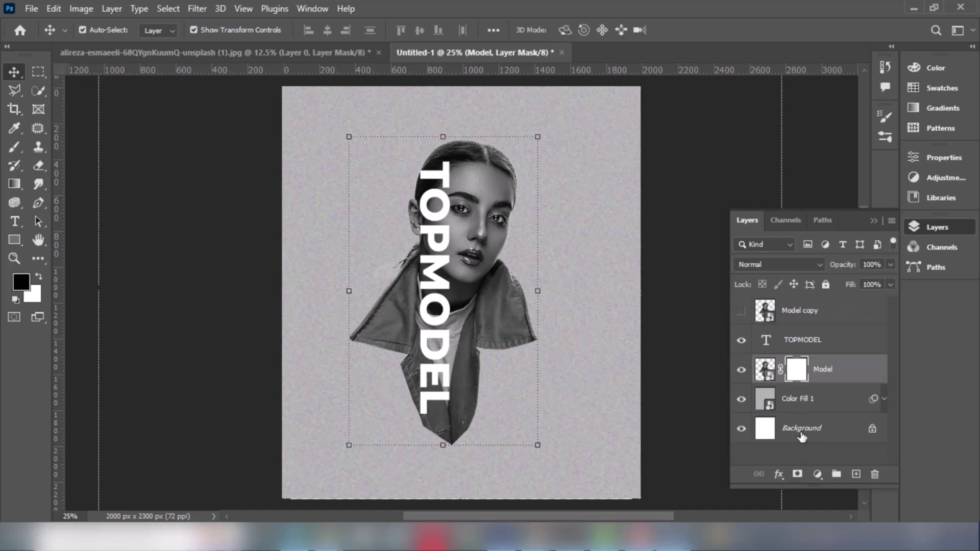
{"action": "left_click", "coordinate": [792, 341]}
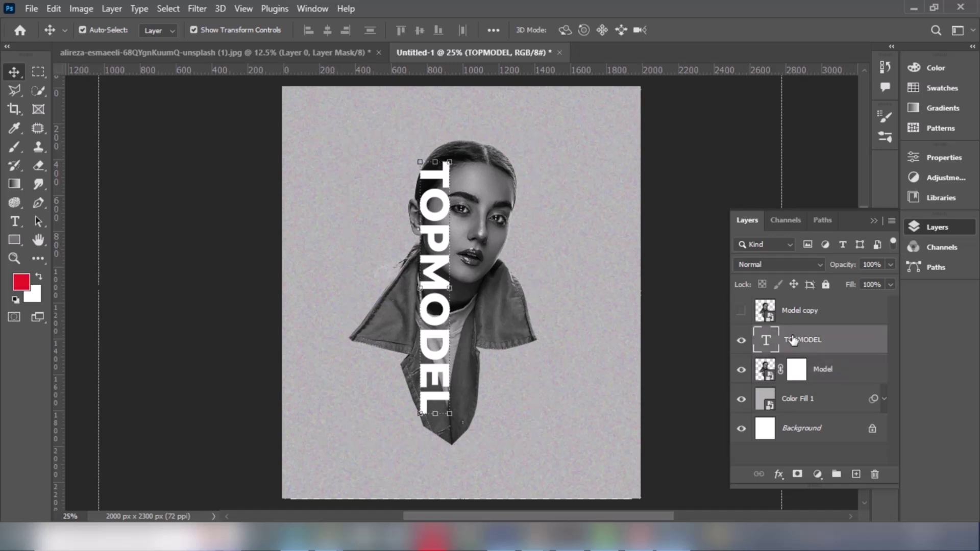
{"action": "right_click", "coordinate": [772, 341]}
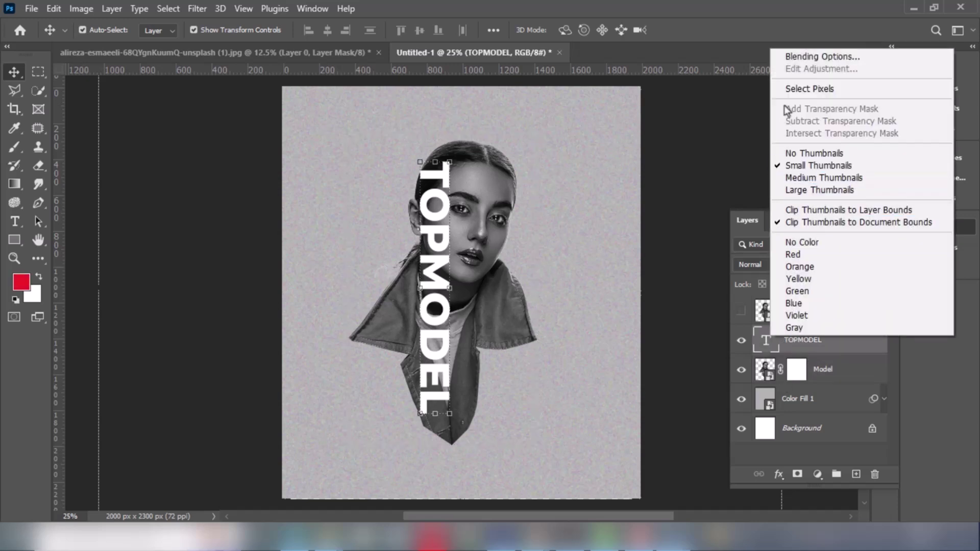
{"action": "left_click", "coordinate": [797, 89]}
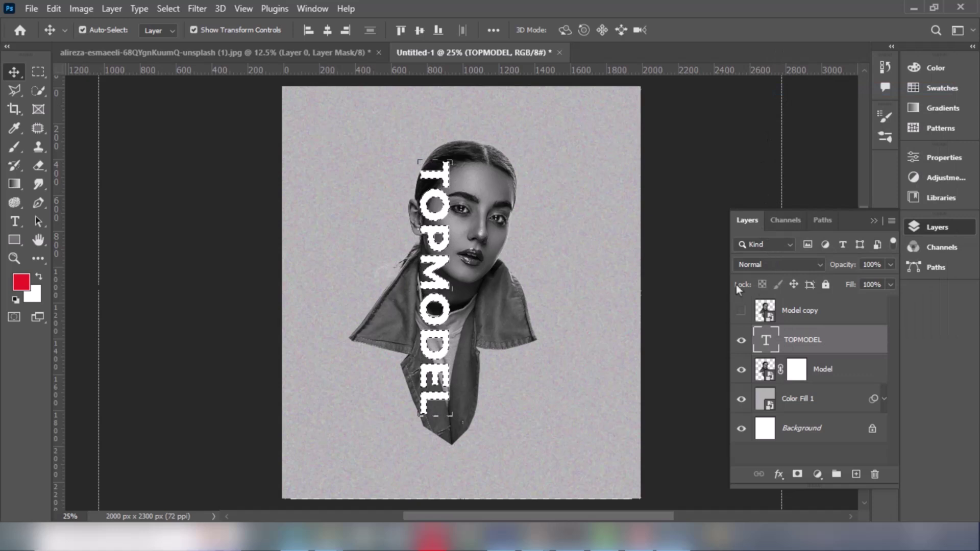
{"action": "left_click", "coordinate": [169, 9]}
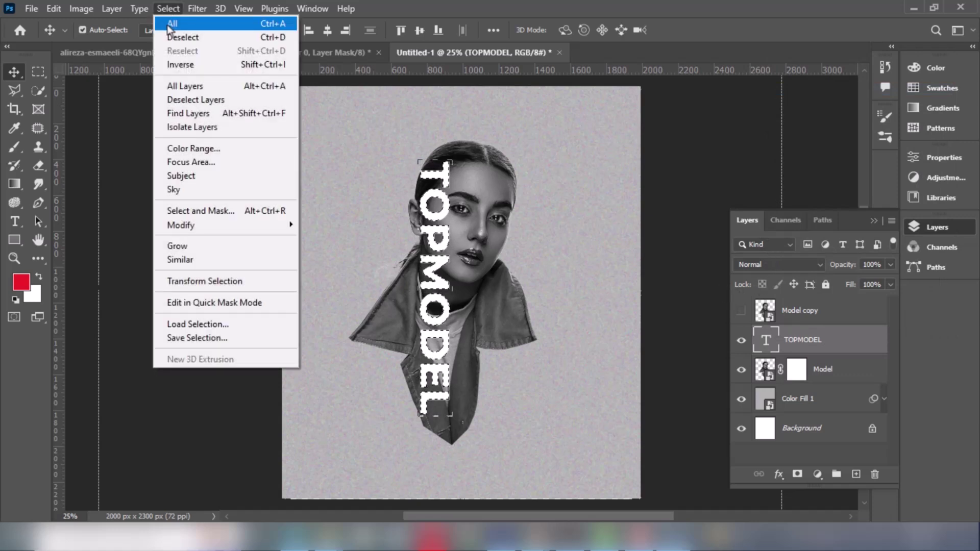
{"action": "left_click", "coordinate": [180, 65]}
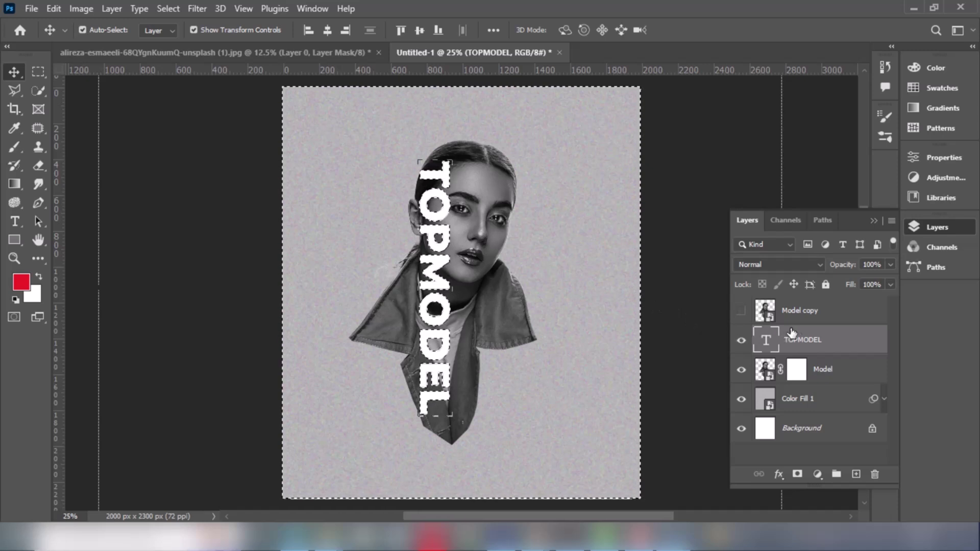
Paint black on the Model layer's mask with a 250 px Hard Round brush to hide the portrait left of the lettering.
{"action": "left_click", "coordinate": [798, 369]}
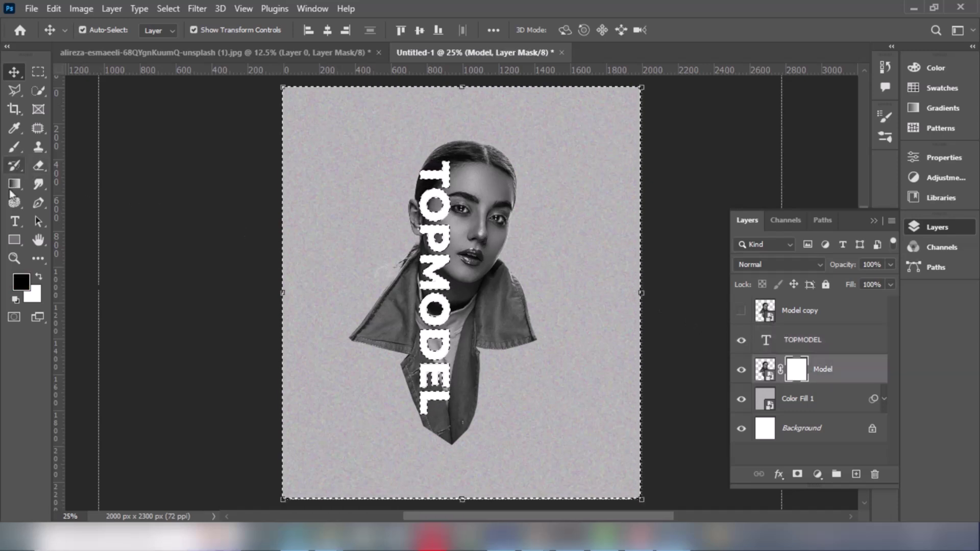
{"action": "left_click", "coordinate": [15, 148]}
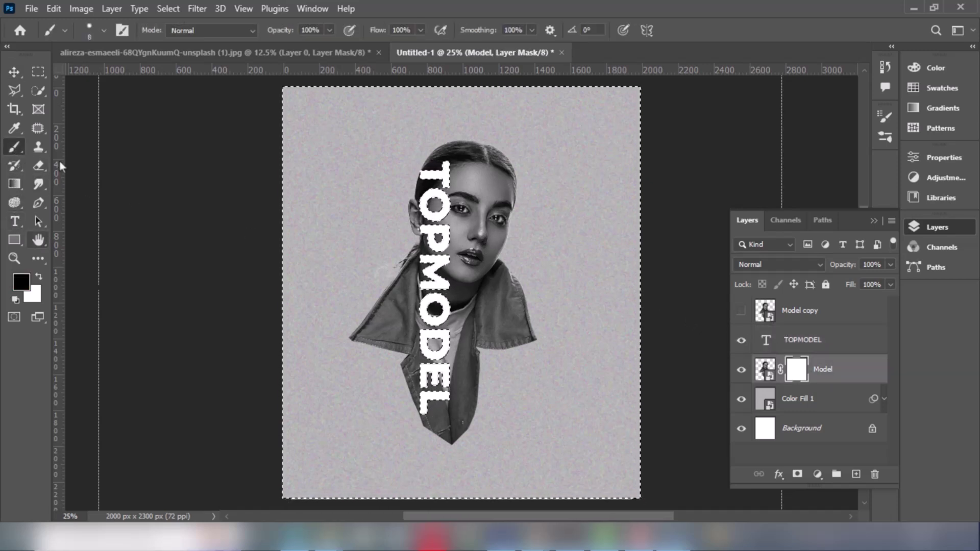
{"action": "left_click", "coordinate": [104, 30]}
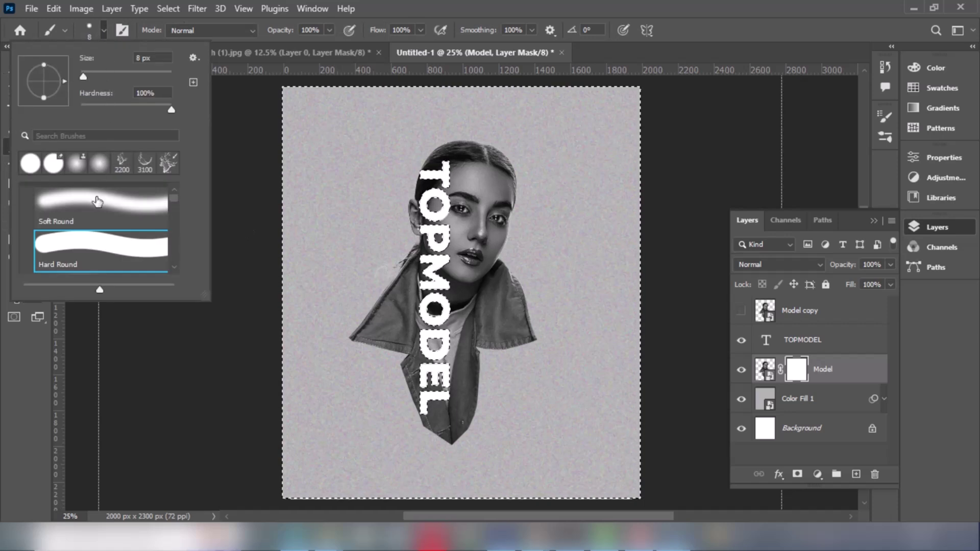
{"action": "left_click", "coordinate": [99, 252]}
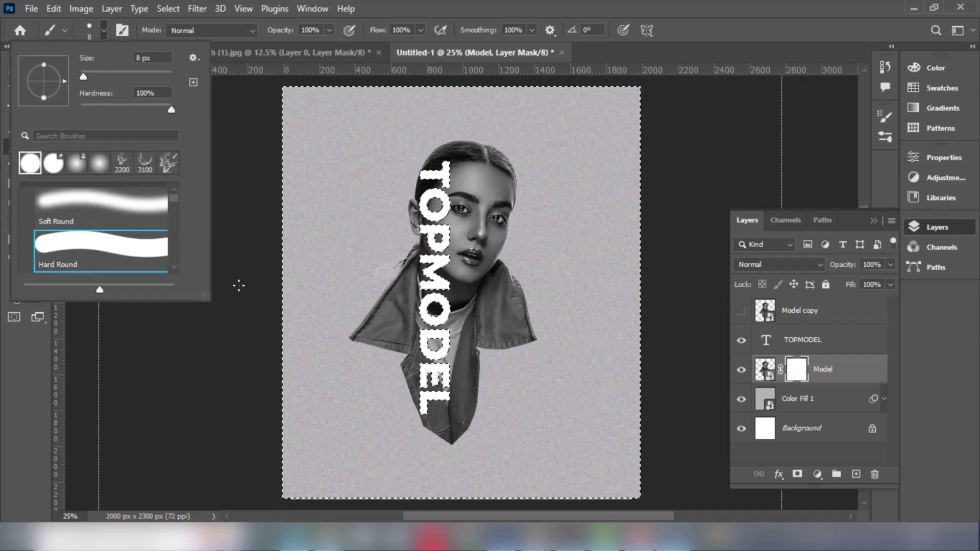
{"action": "left_click", "coordinate": [160, 356]}
{"action": "key", "text": "bracketright"}
{"action": "key", "text": "bracketright"}
{"action": "key", "text": "bracketright"}
{"action": "key", "text": "bracketright"}
{"action": "key", "text": "bracketright"}
{"action": "key", "text": "bracketright"}
{"action": "key", "text": "bracketright"}
{"action": "key", "text": "bracketright"}
{"action": "key", "text": "bracketright"}
{"action": "key", "text": "bracketright"}
{"action": "key", "text": "bracketright"}
{"action": "key", "text": "bracketright"}
{"action": "key", "text": "bracketright"}
{"action": "key", "text": "bracketright"}
{"action": "key", "text": "bracketright"}
{"action": "key", "text": "bracketright"}
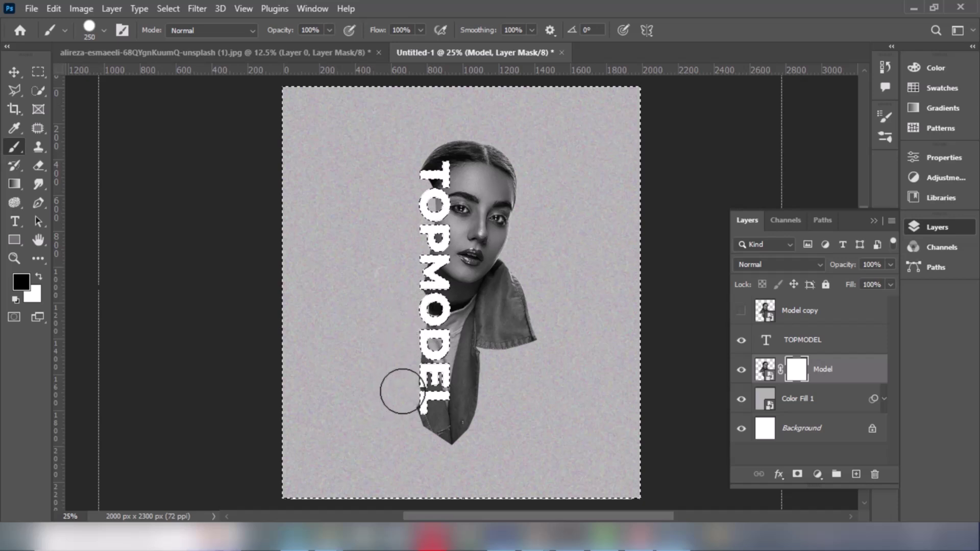
{"action": "left_click_drag", "start_coordinate": [404, 390], "coordinate": [398, 377]}
Mask out the remaining portrait areas in and between the TOPMODEL letters with a 125 px brush, and clear the selection.
{"action": "key", "text": "bracketleft"}
{"action": "key", "text": "bracketleft"}
{"action": "key", "text": "bracketleft"}
{"action": "key", "text": "bracketleft"}
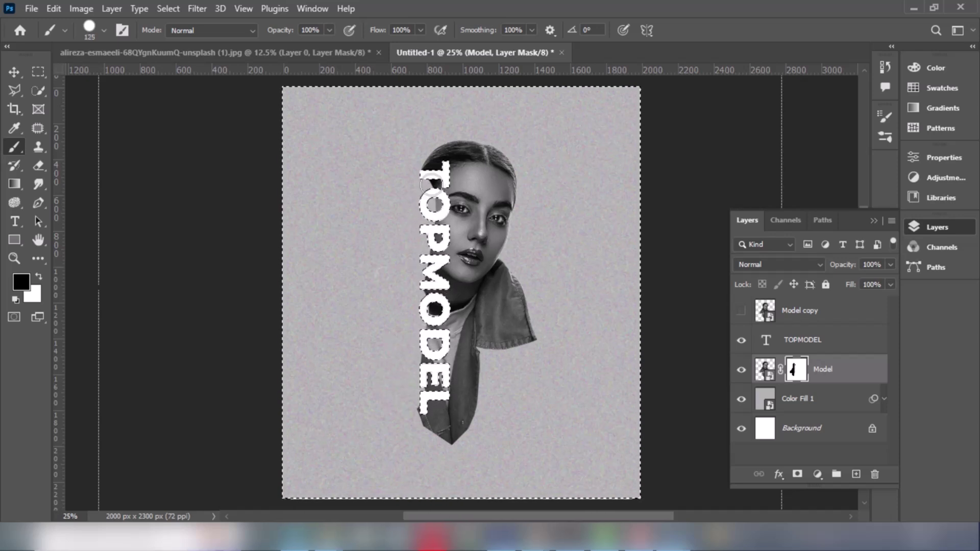
{"action": "left_click_drag", "start_coordinate": [431, 185], "coordinate": [429, 295]}
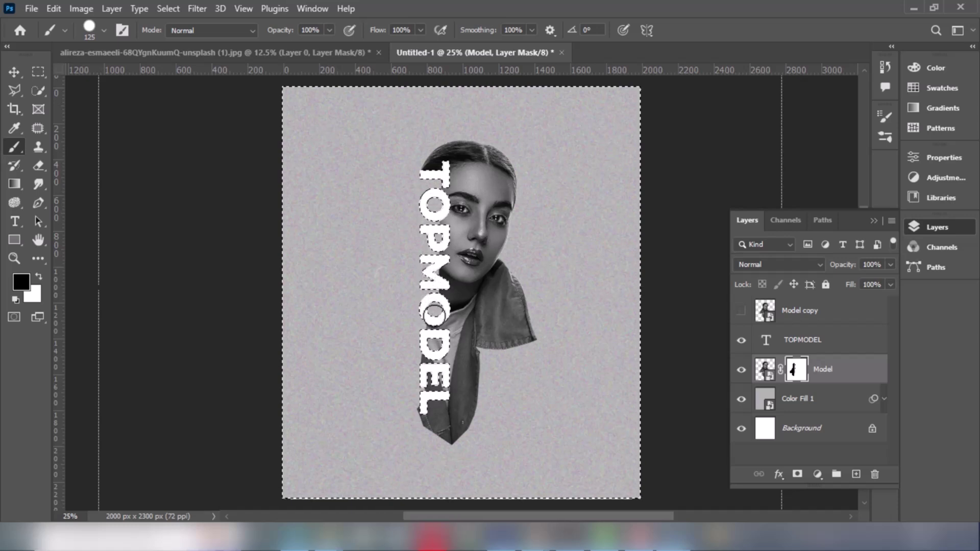
{"action": "left_click_drag", "start_coordinate": [428, 326], "coordinate": [431, 336]}
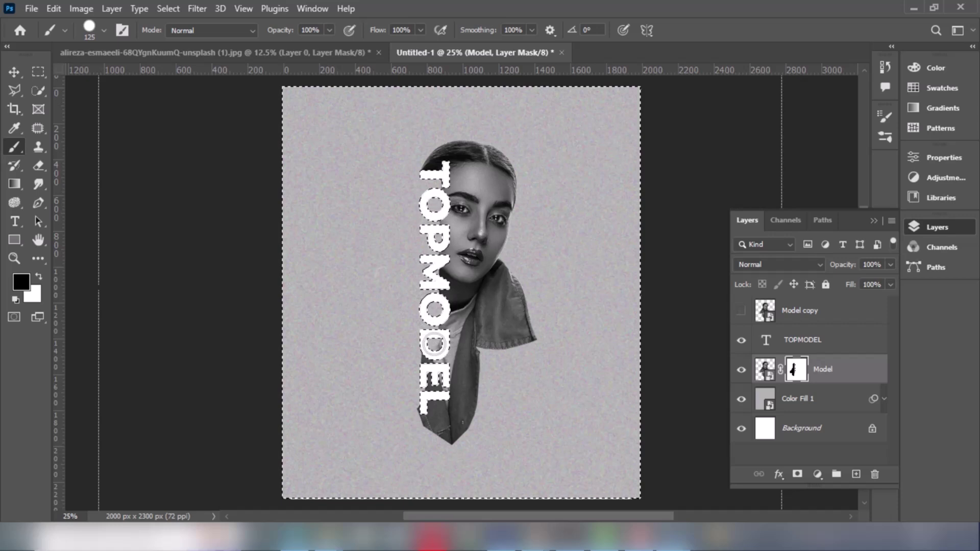
{"action": "mouse_move", "coordinate": [435, 343]}
{"action": "left_mouse_down"}
{"action": "mouse_move", "coordinate": [434, 388]}
{"action": "mouse_move", "coordinate": [403, 409]}
{"action": "left_mouse_up"}
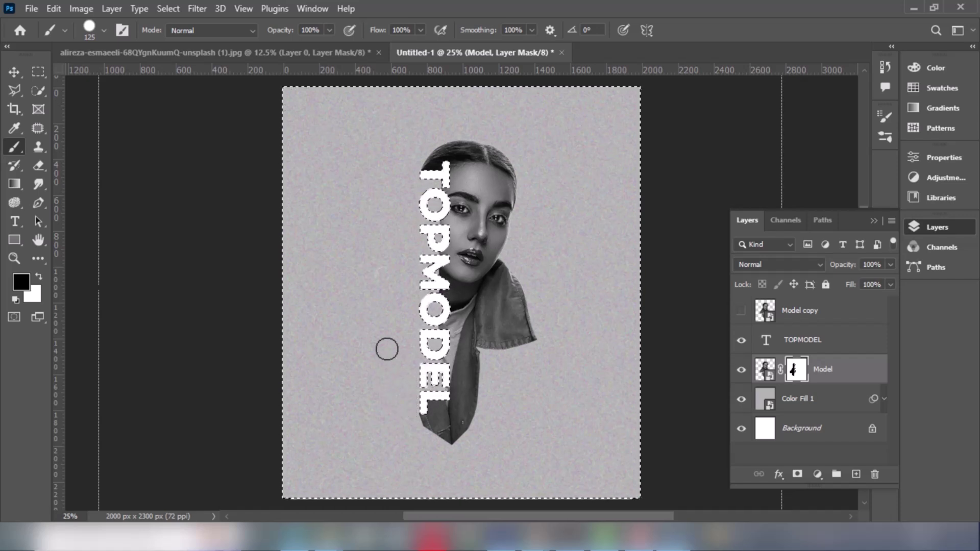
{"action": "key", "text": "ctrl+d"}
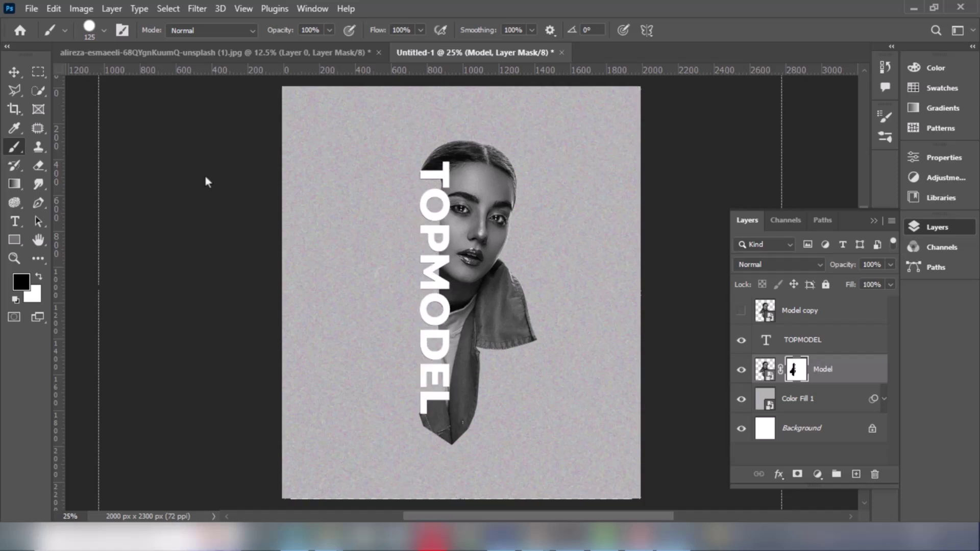
Show the Model copy layer and clip it to the TOPMODEL text layer.
{"action": "left_click", "coordinate": [14, 72]}
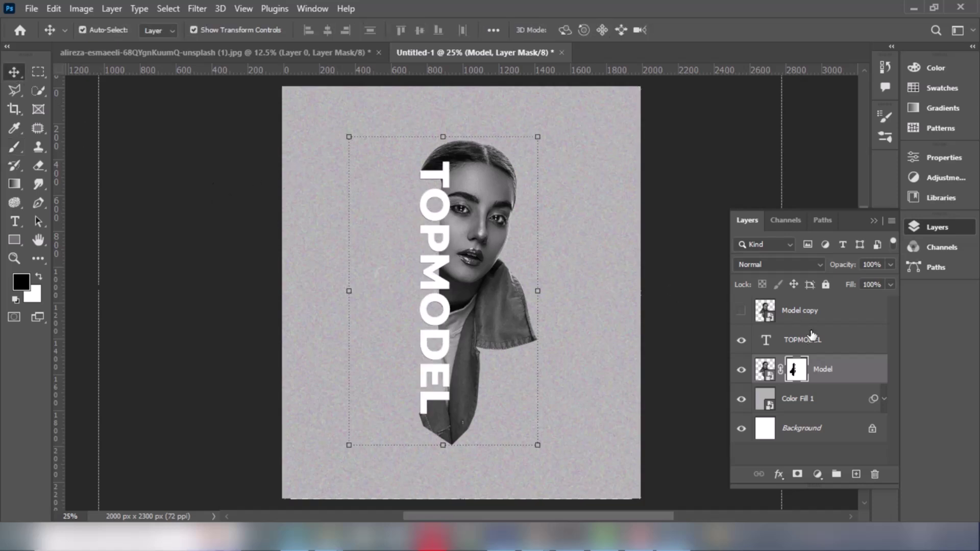
{"action": "left_click", "coordinate": [742, 311]}
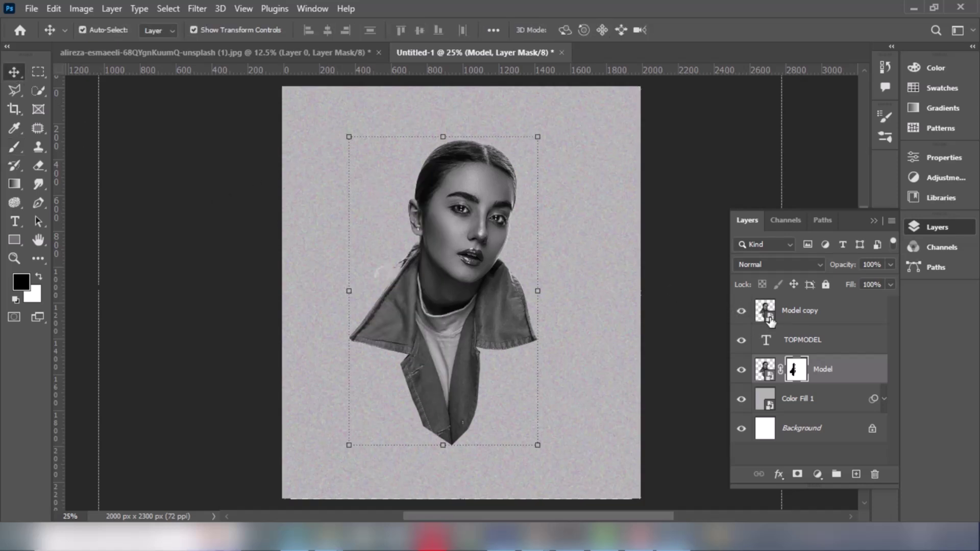
{"action": "left_click_drag", "start_coordinate": [801, 317], "coordinate": [804, 322]}
{"action": "left_click", "coordinate": [803, 341]}
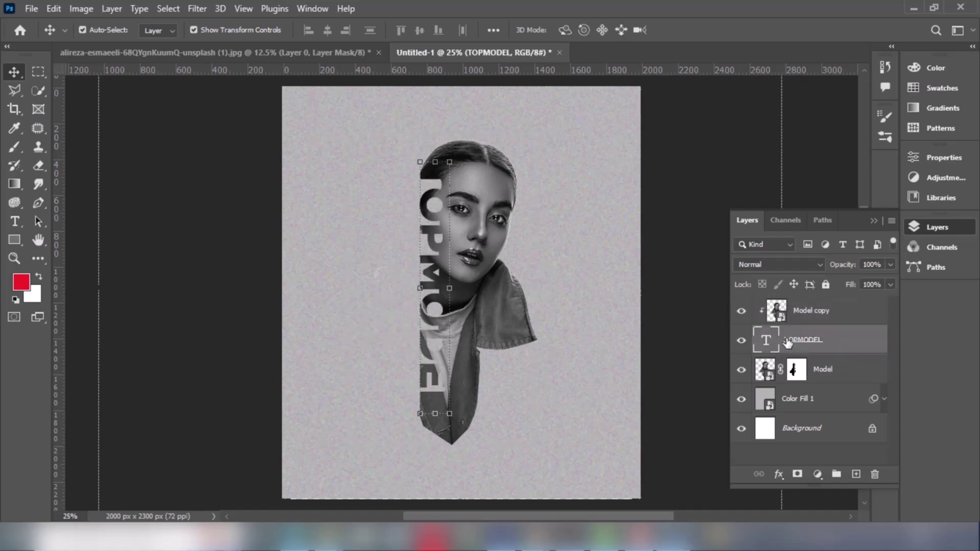
Add a 2 px outside stroke with Hard Mix blending and 99% opacity to the TOPMODEL text layer.
{"action": "right_click", "coordinate": [803, 342]}
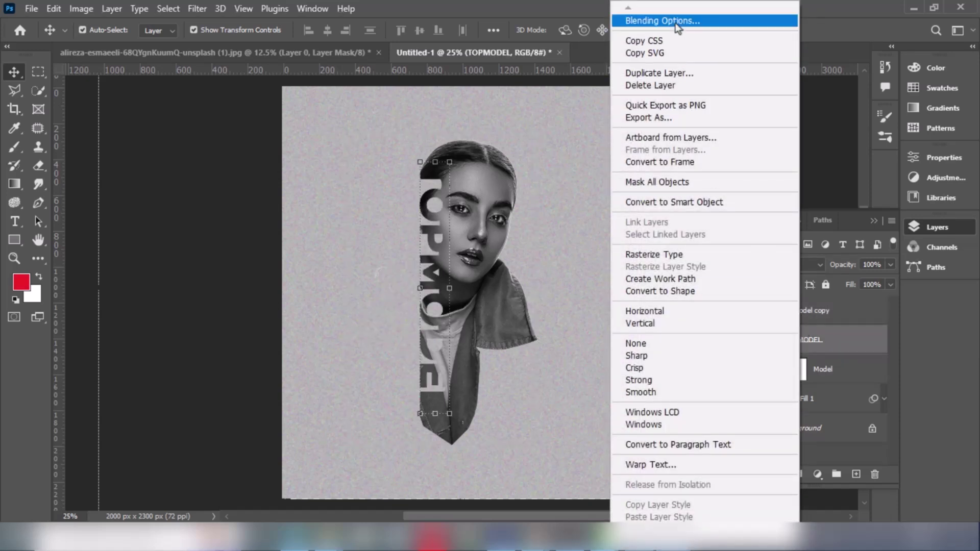
{"action": "left_click", "coordinate": [675, 23]}
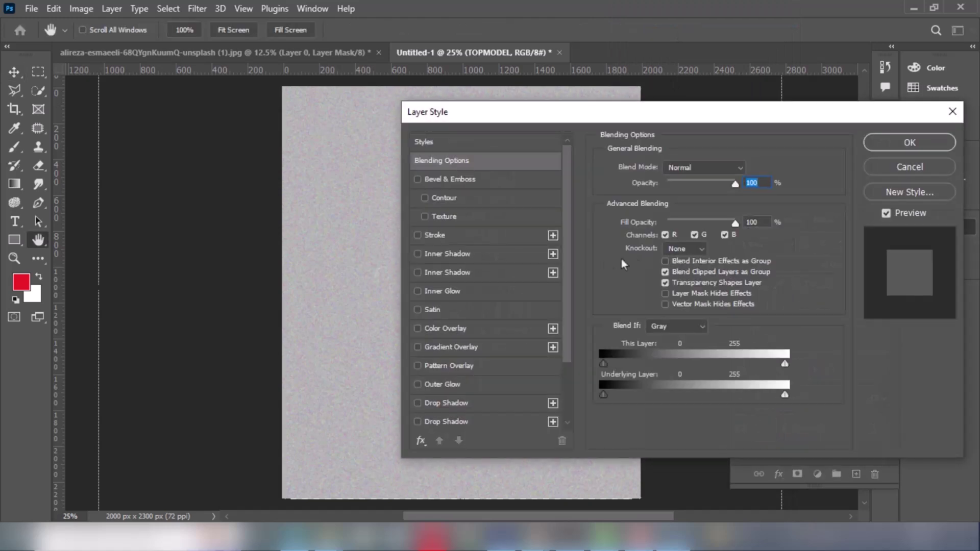
{"action": "left_click", "coordinate": [452, 236]}
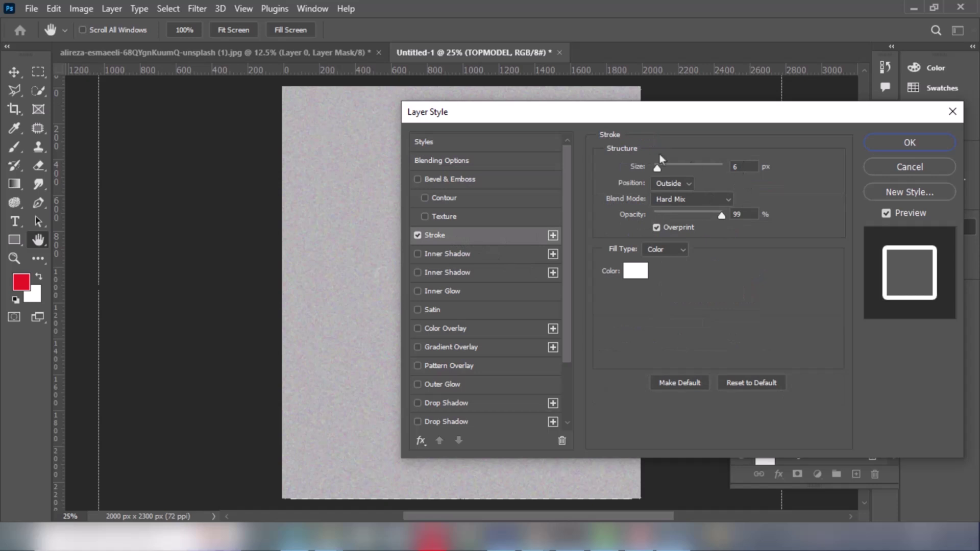
{"action": "mouse_move", "coordinate": [581, 117]}
{"action": "left_mouse_down"}
{"action": "mouse_move", "coordinate": [700, 118]}
{"action": "mouse_move", "coordinate": [677, 118]}
{"action": "left_mouse_up"}
{"action": "left_click", "coordinate": [830, 169]}
{"action": "key", "text": "Down"}
{"action": "key", "text": "Down"}
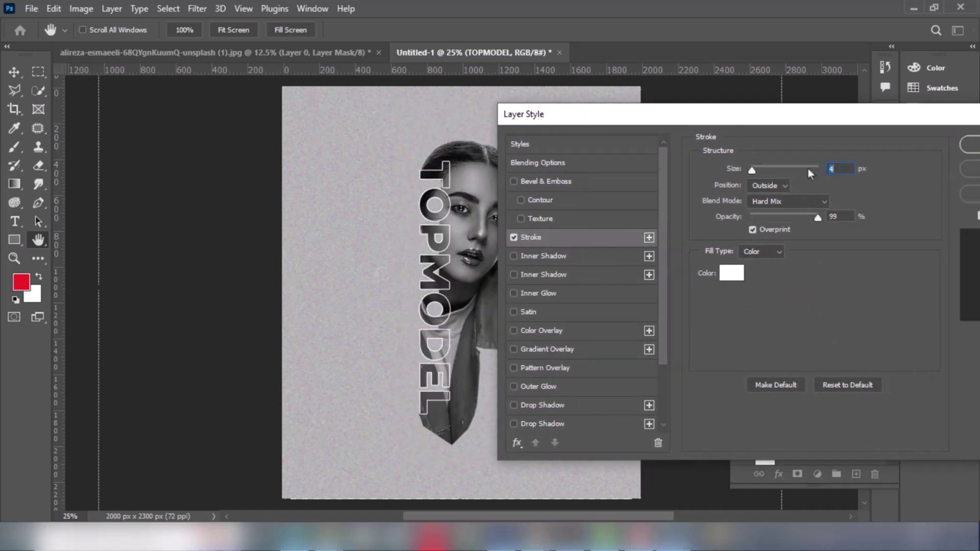
{"action": "key", "text": "Down"}
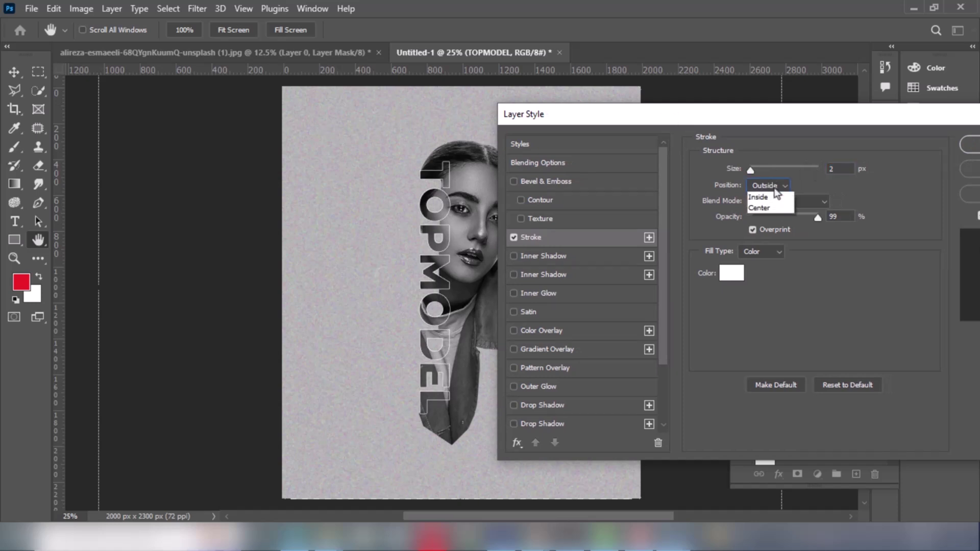
{"action": "left_click", "coordinate": [774, 198]}
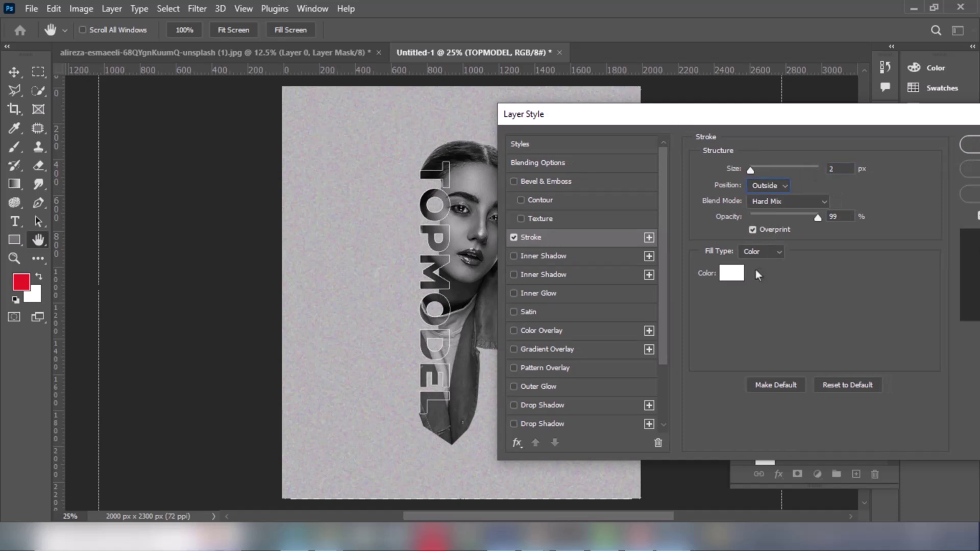
Change the colour of the TOPMODEL text's stroke to a medium grey.
{"action": "left_click", "coordinate": [726, 274]}
{"action": "mouse_move", "coordinate": [544, 292]}
{"action": "left_mouse_down"}
{"action": "mouse_move", "coordinate": [529, 254]}
{"action": "mouse_move", "coordinate": [533, 265]}
{"action": "left_mouse_up"}
{"action": "left_click", "coordinate": [848, 178]}
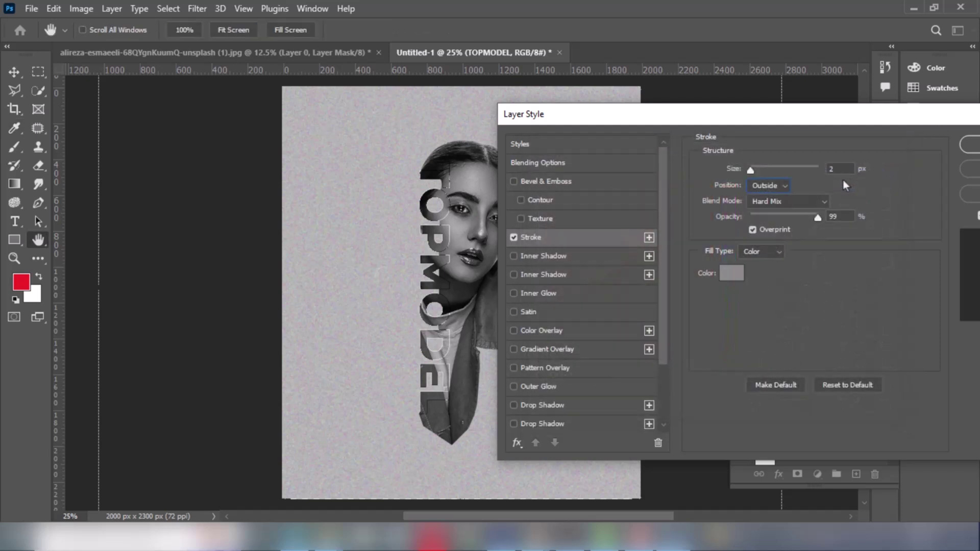
Add a Multiply drop shadow to the TOPMODEL text with 35% opacity, 0 px distance and 4 px size.
{"action": "left_click", "coordinate": [527, 406]}
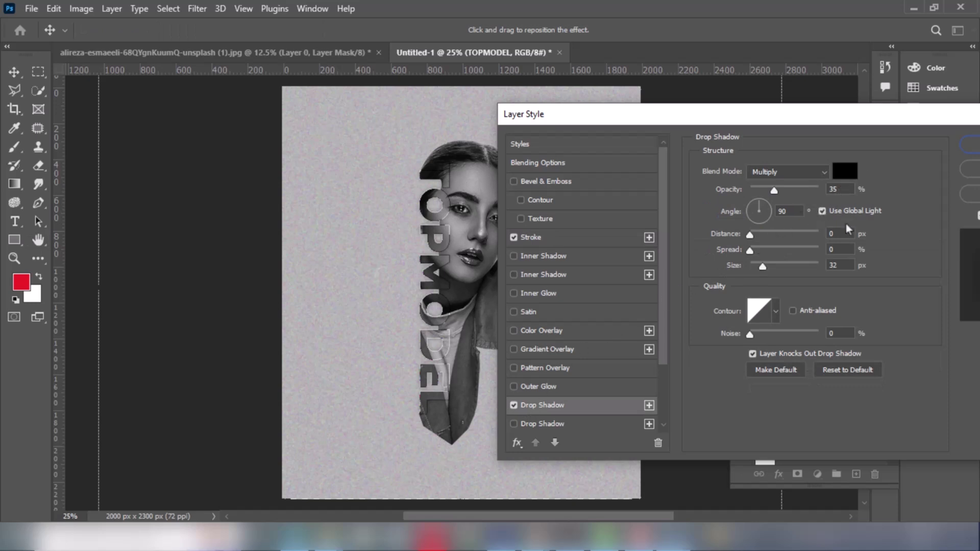
{"action": "left_click", "coordinate": [835, 266]}
{"action": "type", "text": "4"}
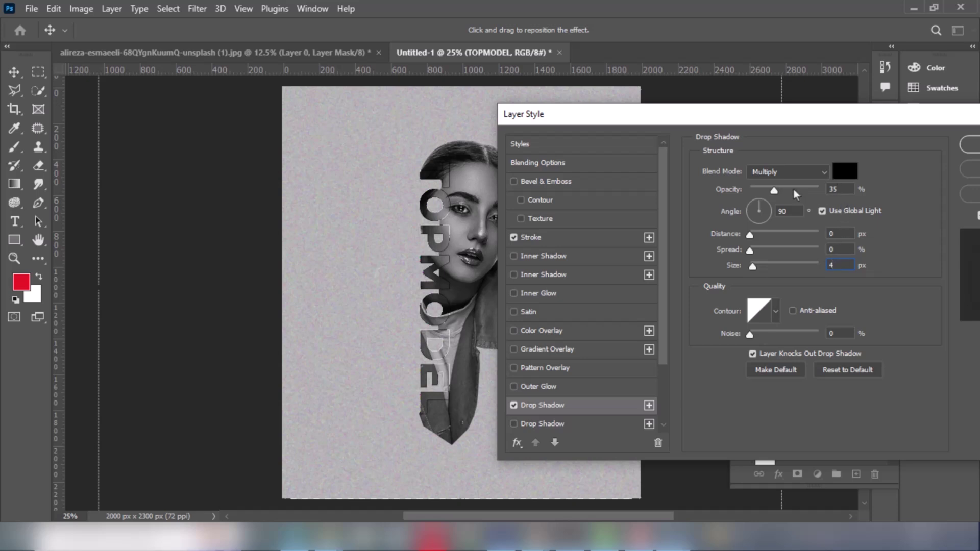
{"action": "double_click", "coordinate": [824, 189]}
{"action": "type", "text": "35"}
Add a second, Linear Light drop shadow with 35% opacity, 0 px distance and 32 px size, and apply the layer style.
{"action": "left_click", "coordinate": [568, 424]}
{"action": "left_click_drag", "start_coordinate": [842, 190], "coordinate": [819, 190]}
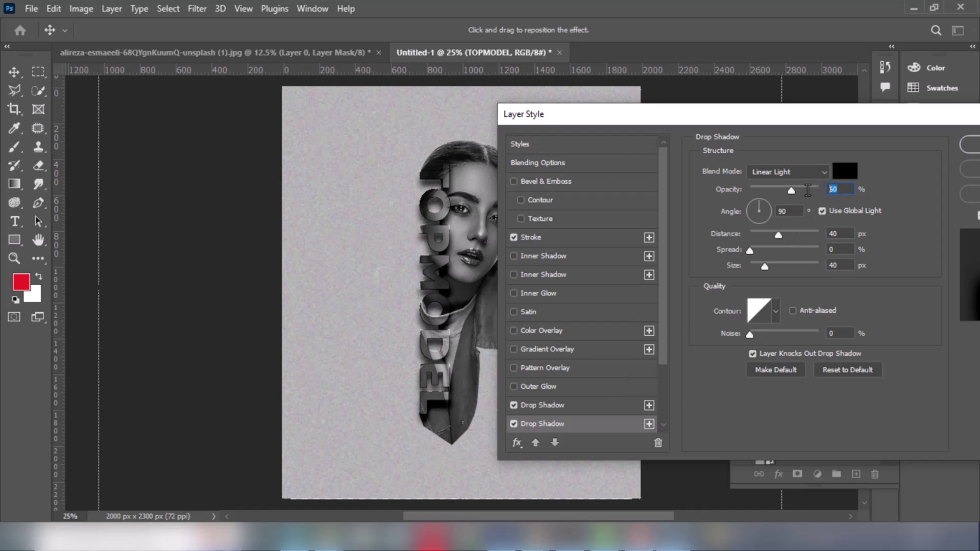
{"action": "type", "text": "35"}
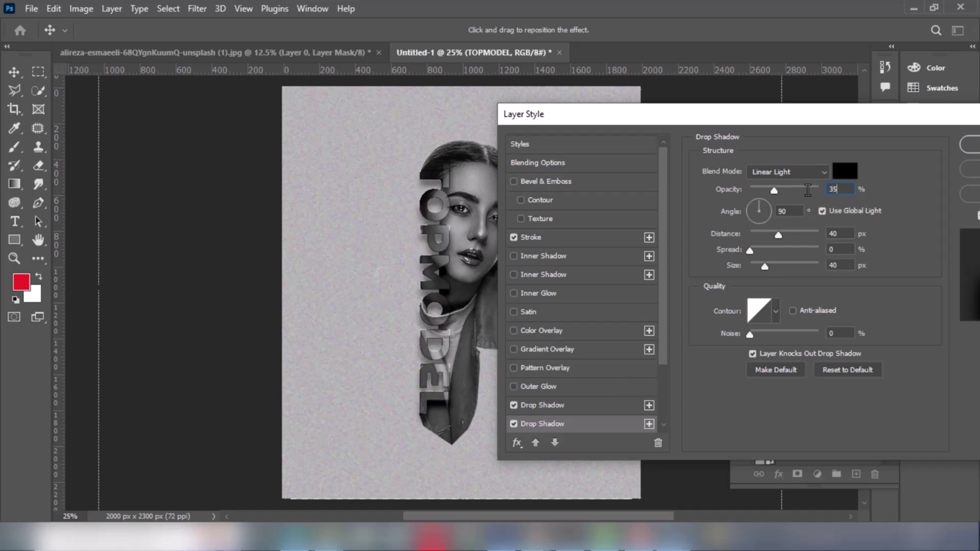
{"action": "left_click_drag", "start_coordinate": [846, 233], "coordinate": [808, 228]}
{"action": "type", "text": "0"}
{"action": "left_click_drag", "start_coordinate": [854, 264], "coordinate": [792, 260]}
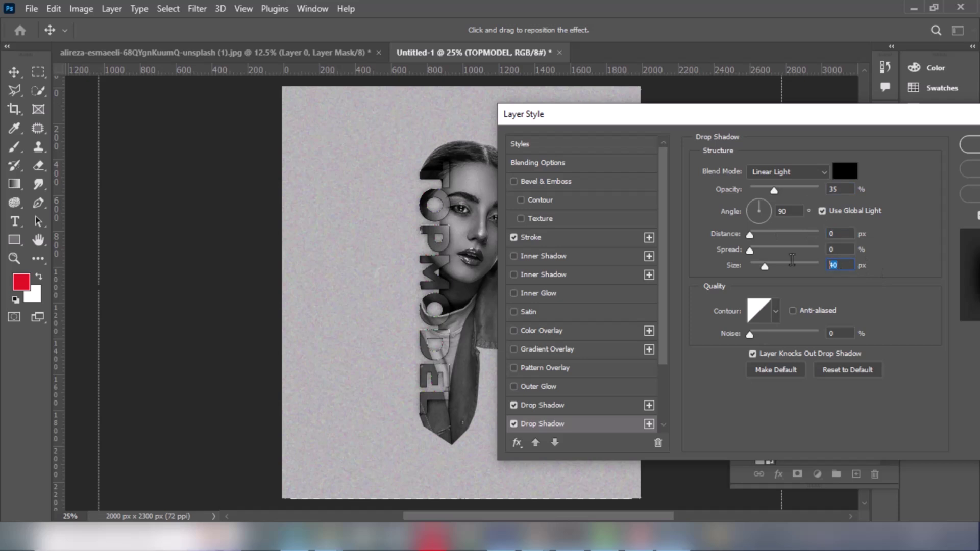
{"action": "type", "text": "32"}
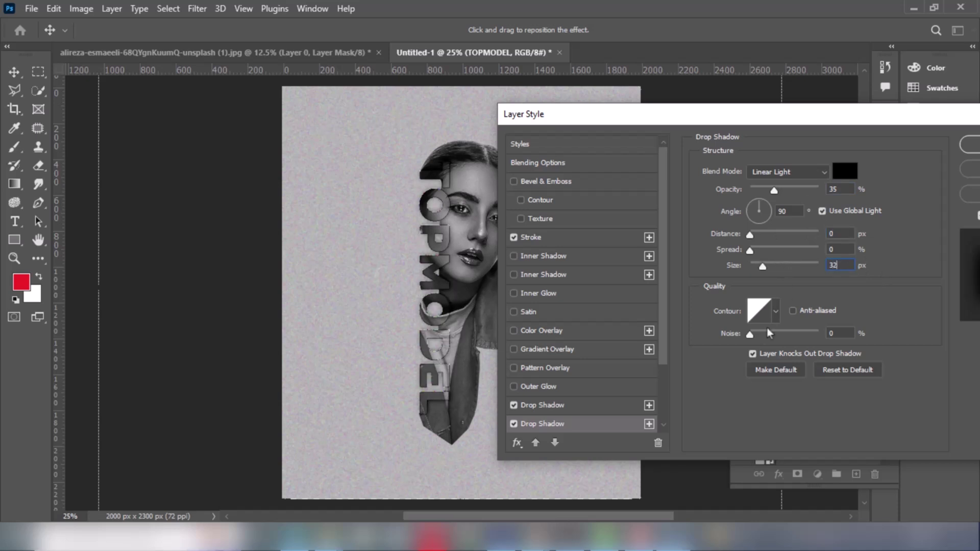
{"action": "left_click_drag", "start_coordinate": [912, 122], "coordinate": [843, 120]}
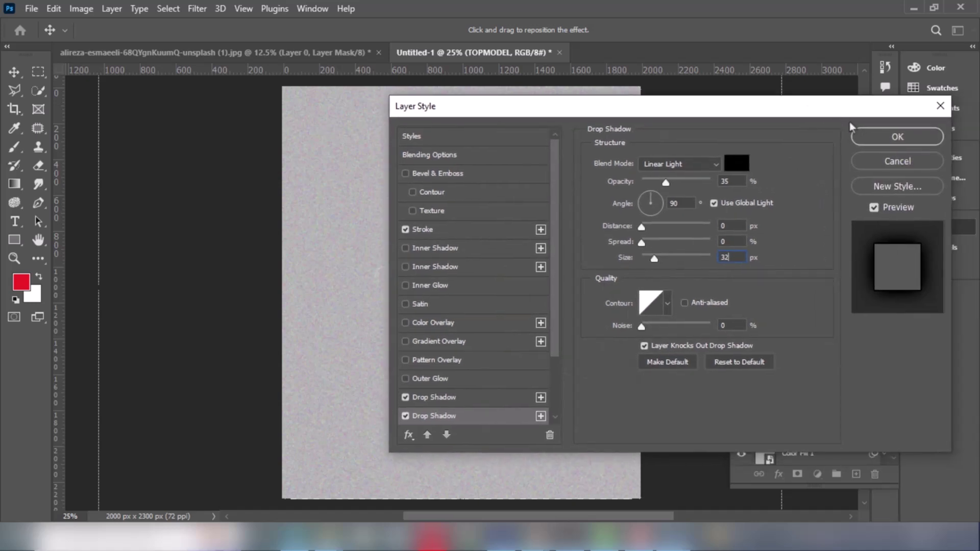
{"action": "left_click", "coordinate": [875, 139]}
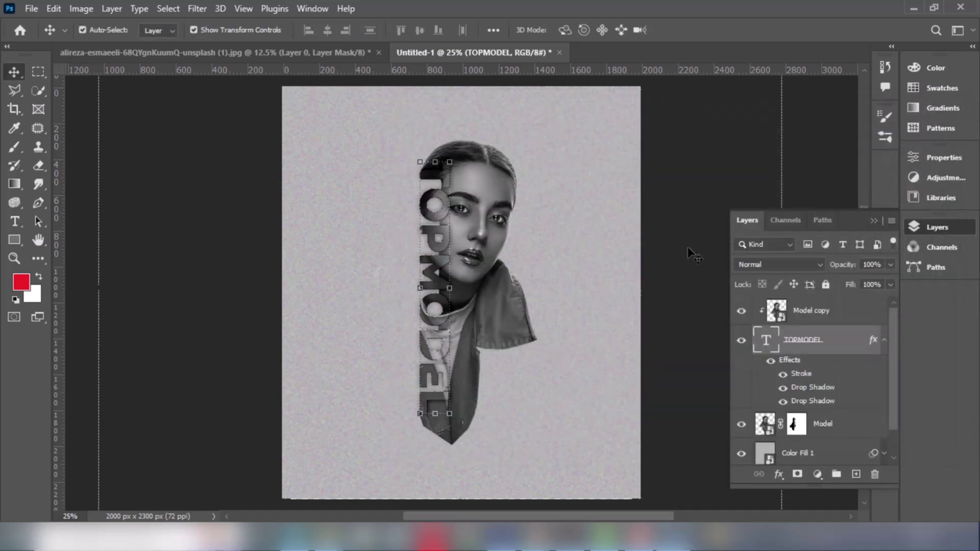
Create a new layer above the Model layer, clip it to Model and set its blend mode to Overlay.
{"action": "left_click", "coordinate": [847, 429]}
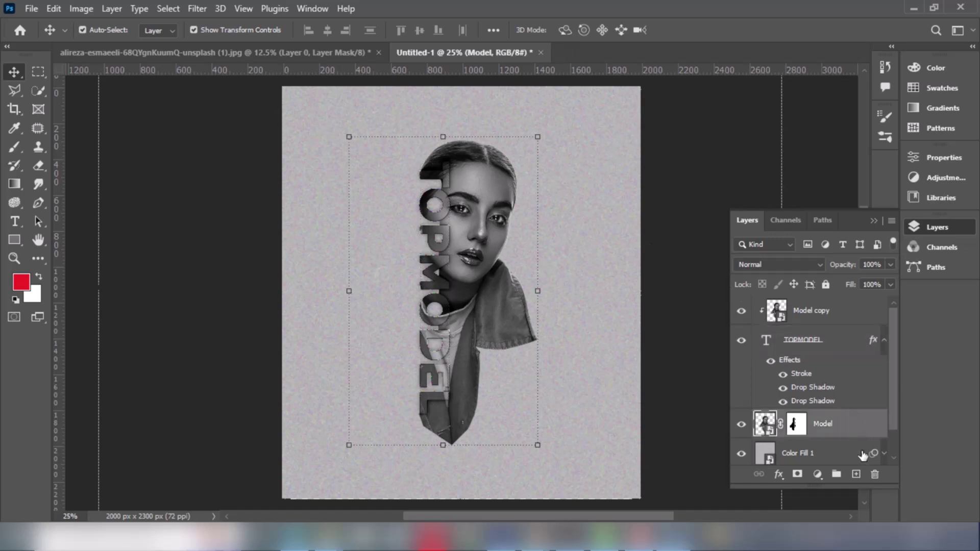
{"action": "left_click", "coordinate": [856, 474]}
{"action": "right_click", "coordinate": [832, 422]}
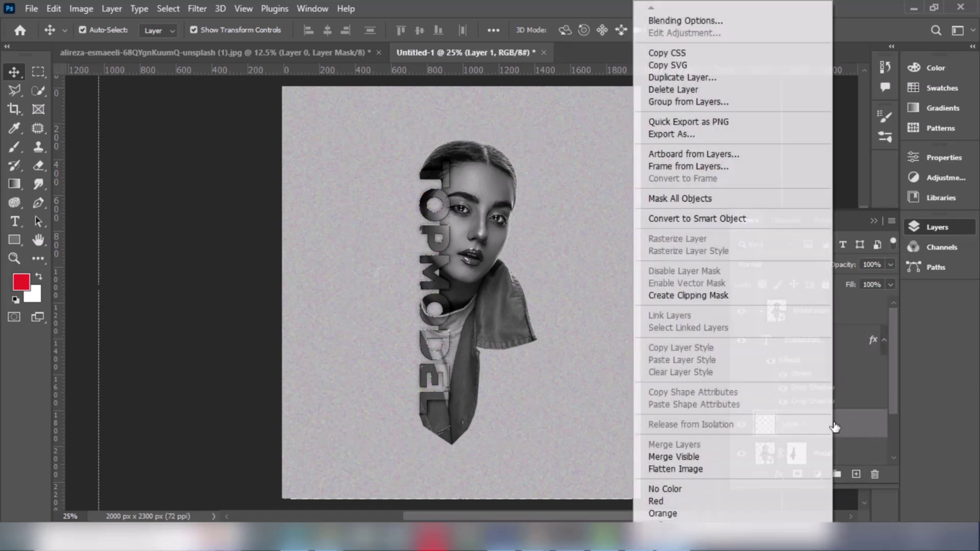
{"action": "left_click", "coordinate": [728, 296]}
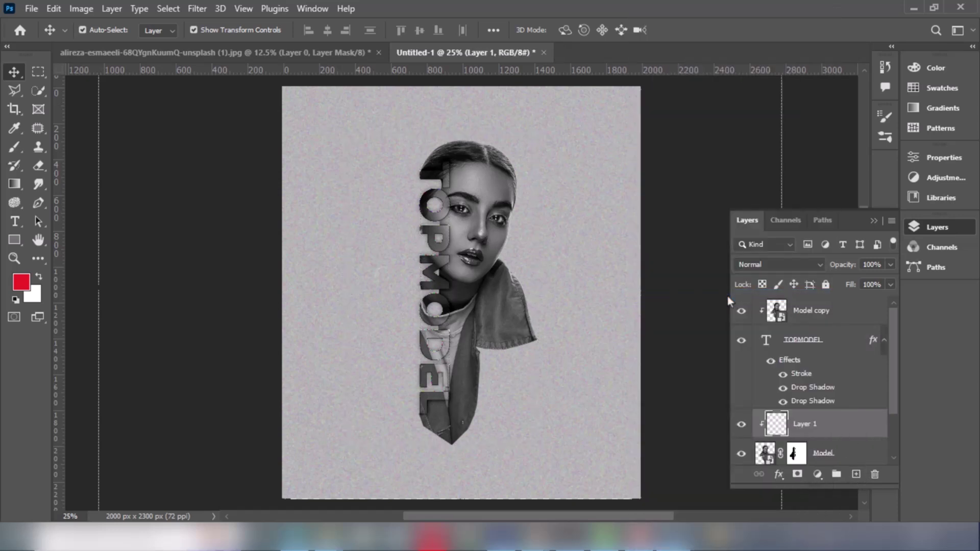
{"action": "left_click", "coordinate": [753, 267]}
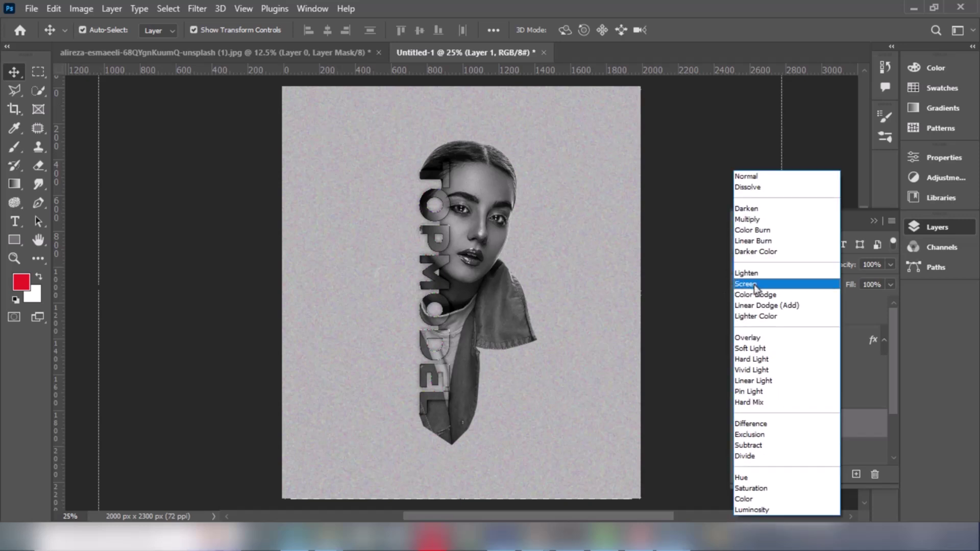
{"action": "left_click", "coordinate": [755, 339]}
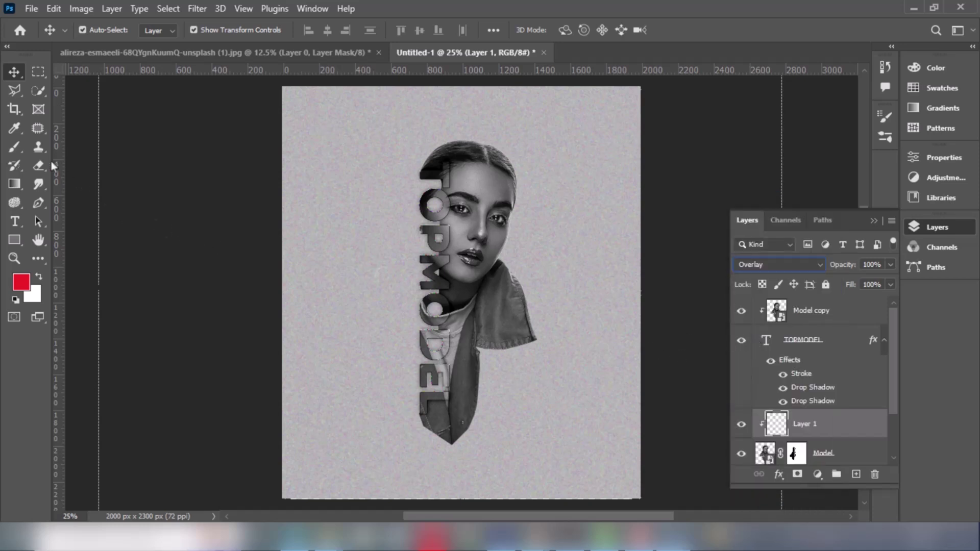
Set the foreground colour to red e90005.
{"action": "left_click", "coordinate": [14, 130]}
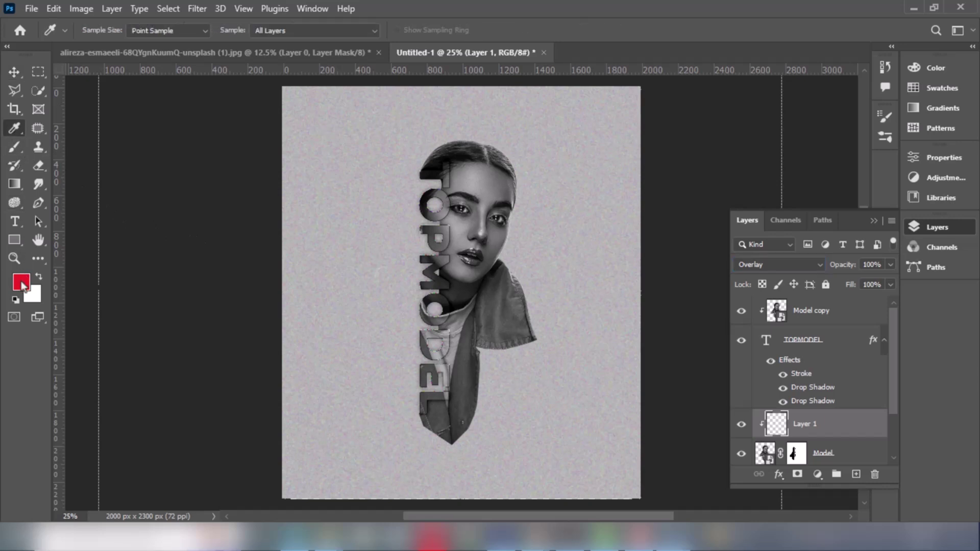
{"action": "left_click", "coordinate": [21, 281]}
{"action": "left_click_drag", "start_coordinate": [704, 224], "coordinate": [713, 198]}
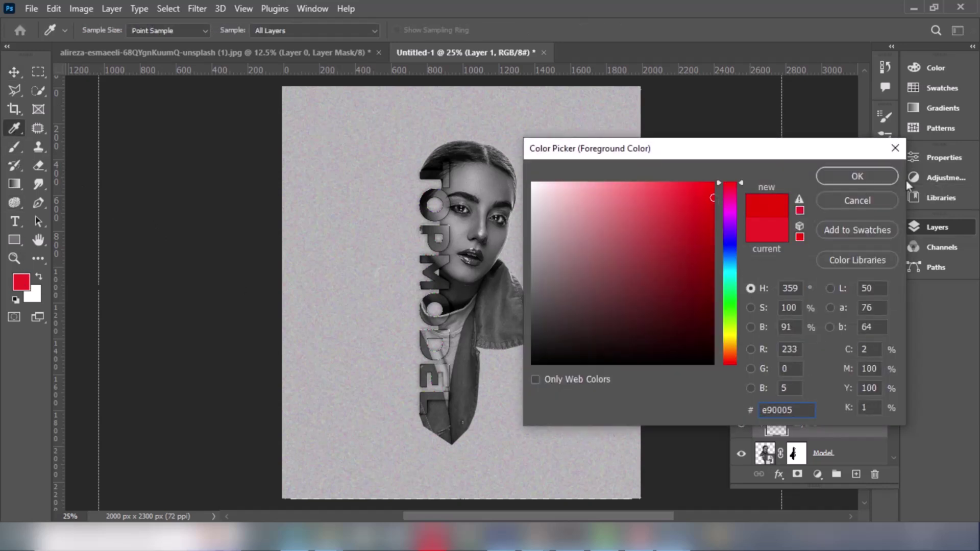
{"action": "left_click", "coordinate": [880, 176]}
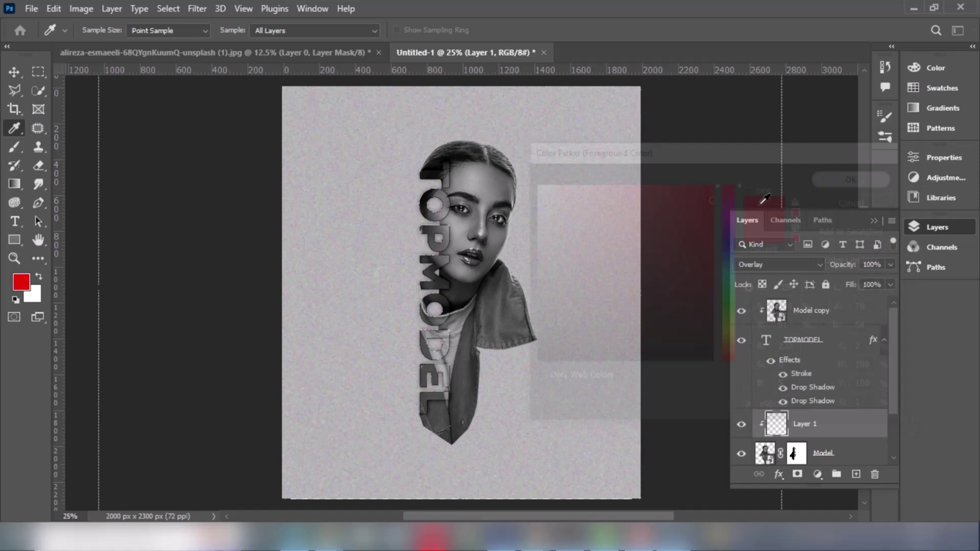
Paint the model's upper lip red on the clipped Overlay layer with a 9 px brush.
{"action": "left_click", "coordinate": [14, 258]}
{"action": "left_click_drag", "start_coordinate": [455, 236], "coordinate": [507, 281]}
{"action": "left_click_drag", "start_coordinate": [434, 243], "coordinate": [603, 345]}
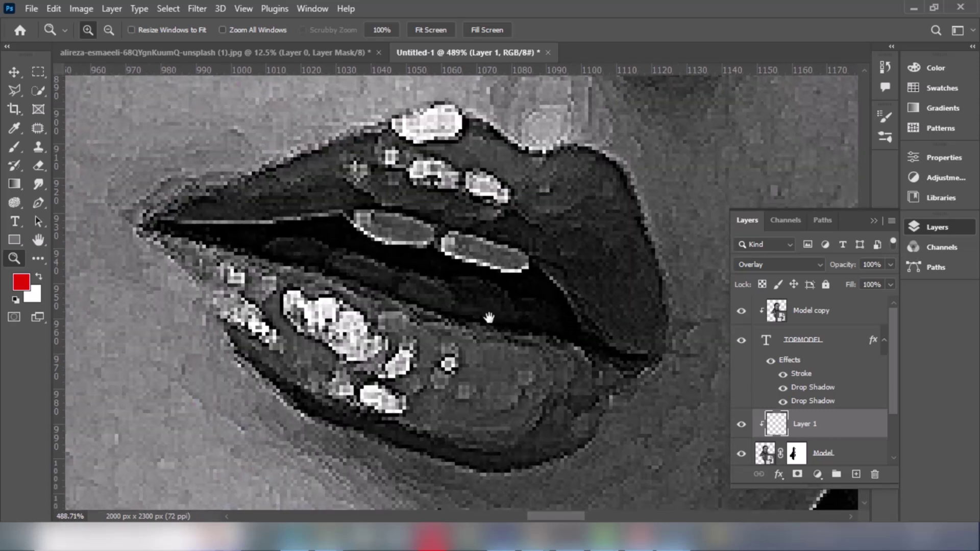
{"action": "scroll", "coordinate": [490, 317], "scroll_direction": "down", "scroll_amount": 4}
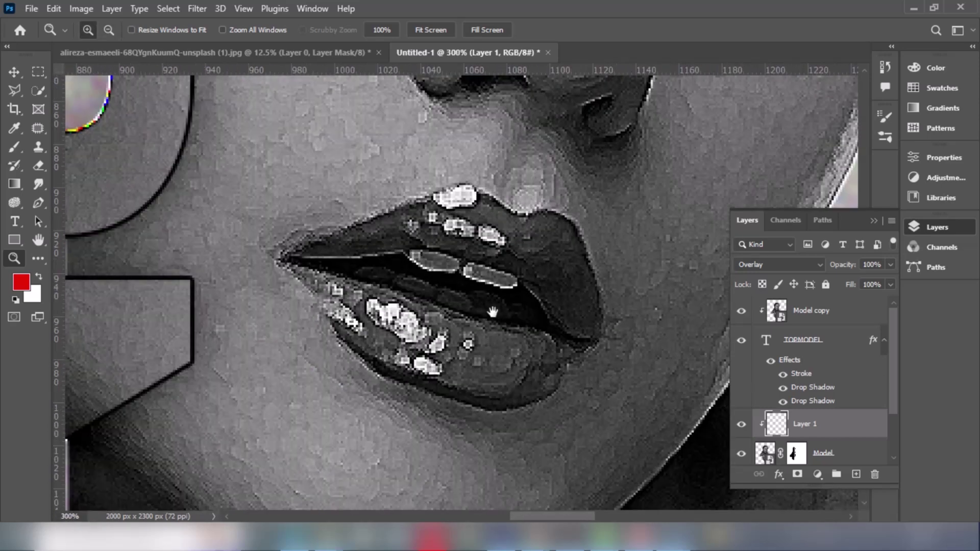
{"action": "left_click_drag", "start_coordinate": [493, 313], "coordinate": [472, 280]}
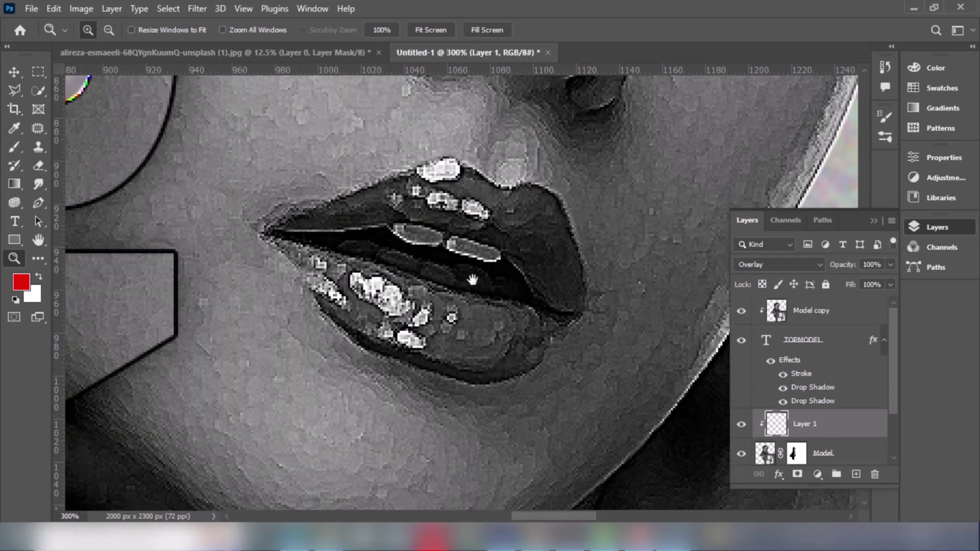
{"action": "left_click", "coordinate": [14, 147]}
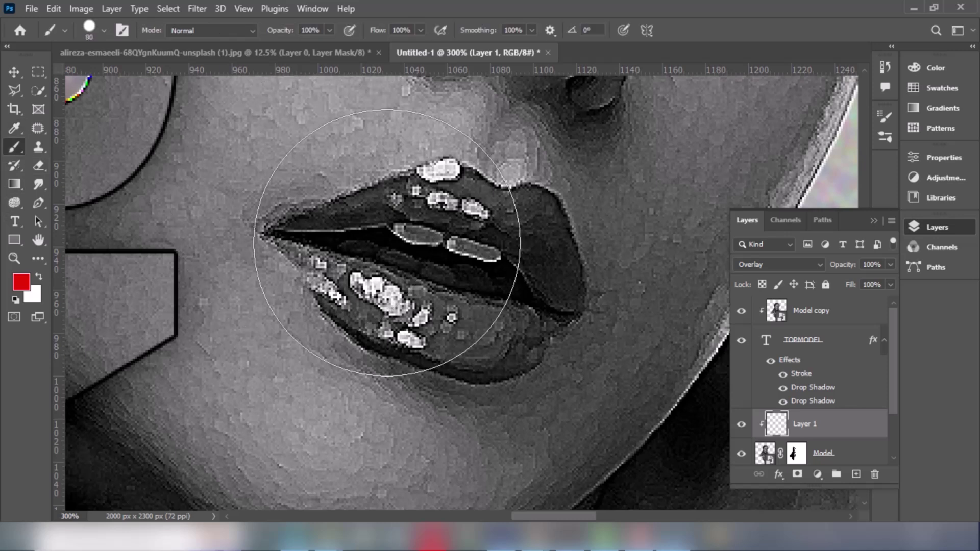
{"action": "key", "text": "bracketleft"}
{"action": "key", "text": "bracketleft"}
{"action": "key", "text": "bracketleft"}
{"action": "key", "text": "bracketleft"}
{"action": "key", "text": "bracketleft"}
{"action": "key", "text": "bracketleft"}
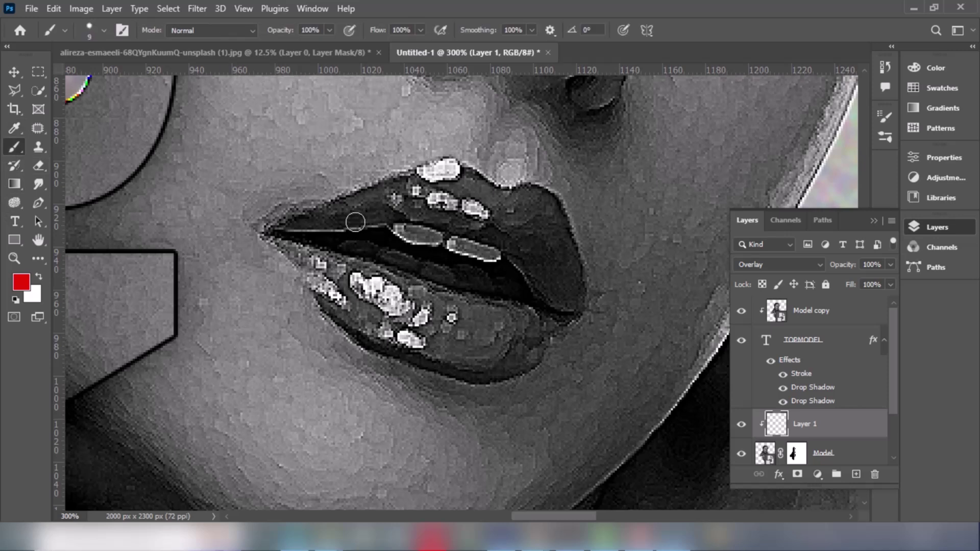
{"action": "mouse_move", "coordinate": [306, 222]}
{"action": "left_mouse_down"}
{"action": "mouse_move", "coordinate": [382, 205]}
{"action": "mouse_move", "coordinate": [353, 207]}
{"action": "mouse_move", "coordinate": [392, 189]}
{"action": "mouse_move", "coordinate": [464, 191]}
{"action": "mouse_move", "coordinate": [470, 171]}
{"action": "mouse_move", "coordinate": [506, 200]}
{"action": "mouse_move", "coordinate": [545, 200]}
{"action": "mouse_move", "coordinate": [574, 254]}
{"action": "mouse_move", "coordinate": [569, 310]}
{"action": "mouse_move", "coordinate": [523, 260]}
{"action": "mouse_move", "coordinate": [530, 243]}
{"action": "mouse_move", "coordinate": [540, 257]}
{"action": "mouse_move", "coordinate": [545, 242]}
{"action": "mouse_move", "coordinate": [559, 288]}
{"action": "left_mouse_up"}
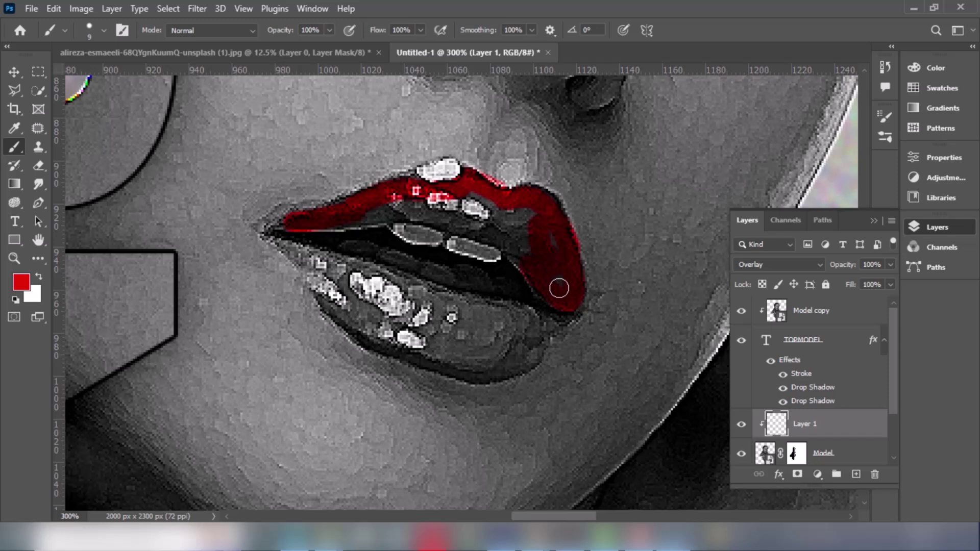
{"action": "mouse_move", "coordinate": [513, 241]}
{"action": "left_mouse_down"}
{"action": "mouse_move", "coordinate": [485, 227]}
{"action": "mouse_move", "coordinate": [389, 212]}
{"action": "mouse_move", "coordinate": [329, 223]}
{"action": "left_mouse_up"}
{"action": "mouse_move", "coordinate": [408, 198]}
{"action": "left_mouse_down"}
{"action": "mouse_move", "coordinate": [494, 214]}
{"action": "mouse_move", "coordinate": [522, 222]}
{"action": "left_mouse_up"}
{"action": "left_click_drag", "start_coordinate": [454, 179], "coordinate": [402, 179]}
Paint the model's lower lip red with the same 9 px brush on the Overlay layer.
{"action": "mouse_move", "coordinate": [275, 238]}
{"action": "left_mouse_down"}
{"action": "mouse_move", "coordinate": [353, 323]}
{"action": "mouse_move", "coordinate": [342, 311]}
{"action": "mouse_move", "coordinate": [420, 343]}
{"action": "mouse_move", "coordinate": [502, 353]}
{"action": "mouse_move", "coordinate": [527, 342]}
{"action": "mouse_move", "coordinate": [503, 333]}
{"action": "mouse_move", "coordinate": [556, 325]}
{"action": "mouse_move", "coordinate": [519, 366]}
{"action": "mouse_move", "coordinate": [470, 371]}
{"action": "mouse_move", "coordinate": [376, 341]}
{"action": "left_mouse_up"}
{"action": "mouse_move", "coordinate": [306, 252]}
{"action": "left_mouse_down"}
{"action": "mouse_move", "coordinate": [546, 322]}
{"action": "mouse_move", "coordinate": [495, 343]}
{"action": "mouse_move", "coordinate": [408, 328]}
{"action": "mouse_move", "coordinate": [478, 324]}
{"action": "mouse_move", "coordinate": [359, 282]}
{"action": "mouse_move", "coordinate": [365, 301]}
{"action": "mouse_move", "coordinate": [403, 319]}
{"action": "left_mouse_up"}
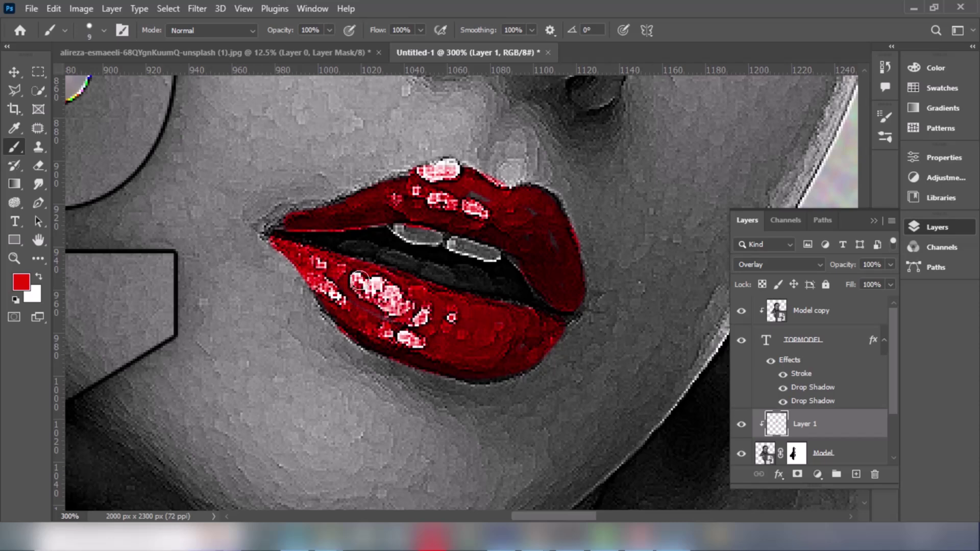
{"action": "left_click", "coordinate": [14, 259]}
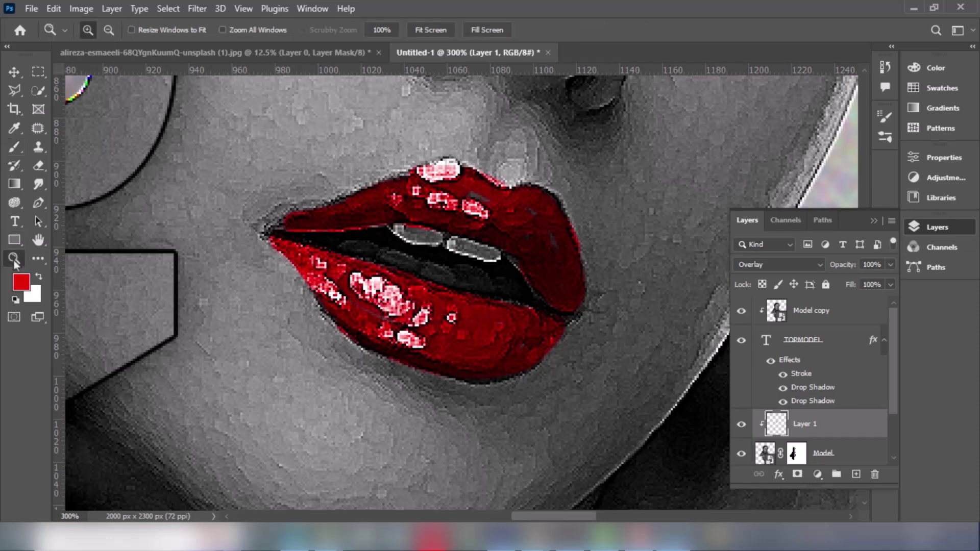
{"action": "left_click", "coordinate": [425, 308], "text": "alt"}
{"action": "left_click", "coordinate": [429, 296], "text": "alt"}
{"action": "left_click", "coordinate": [437, 270], "text": "alt"}
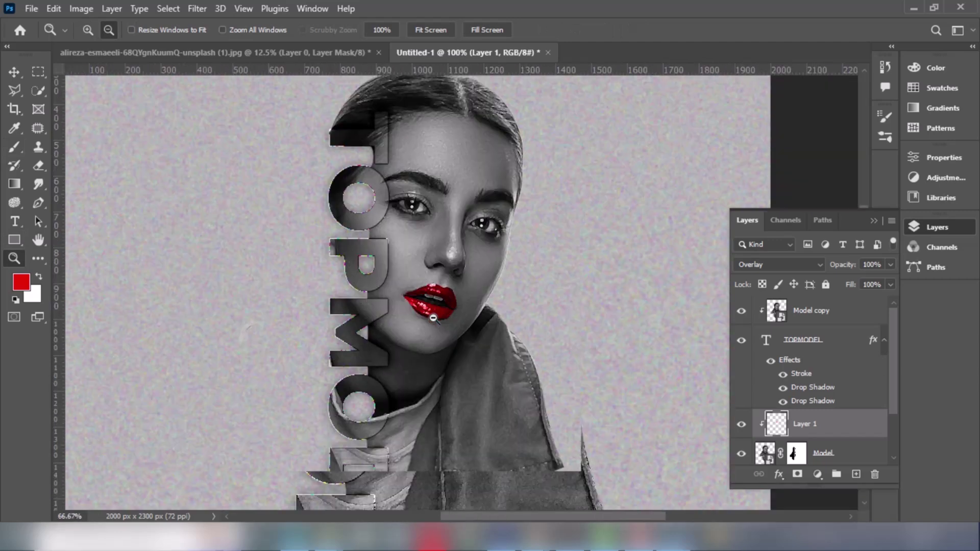
Group the layers from Model copy down to Model and name the group model.
{"action": "left_click", "coordinate": [439, 265], "text": "alt"}
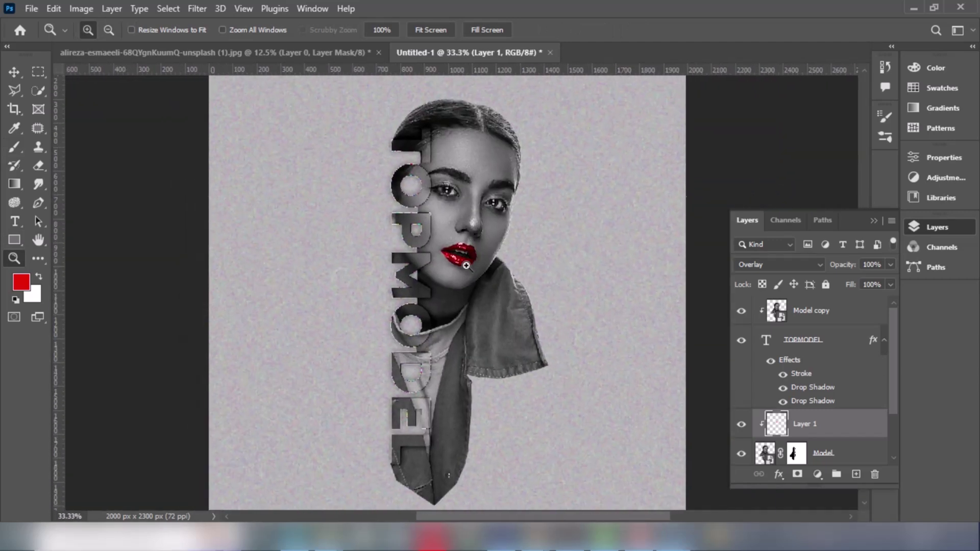
{"action": "left_click", "coordinate": [455, 300], "text": "alt"}
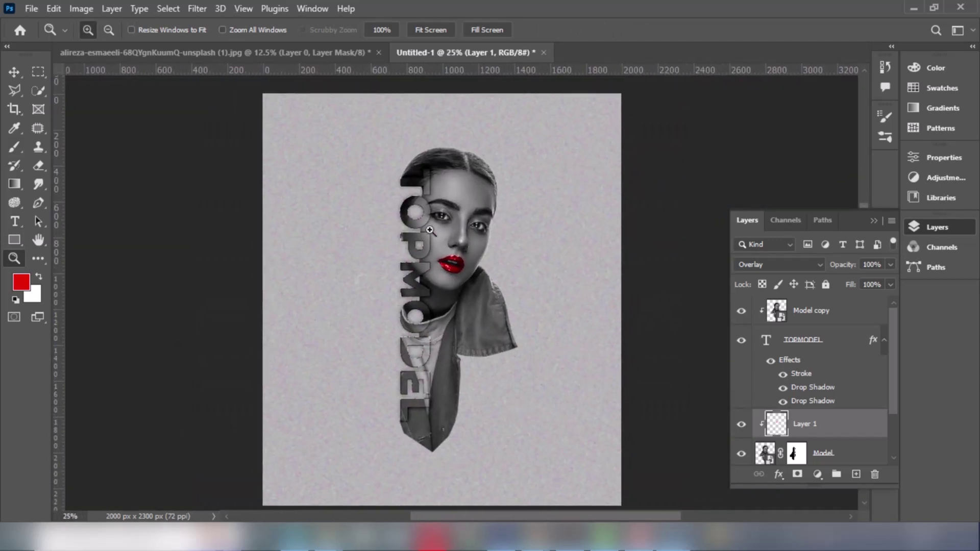
{"action": "left_click", "coordinate": [460, 262]}
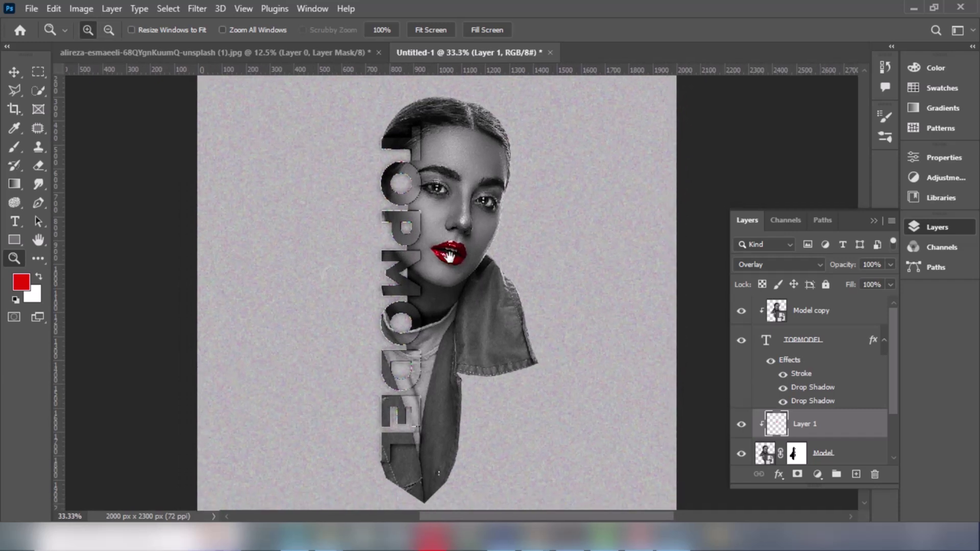
{"action": "left_click", "coordinate": [14, 77]}
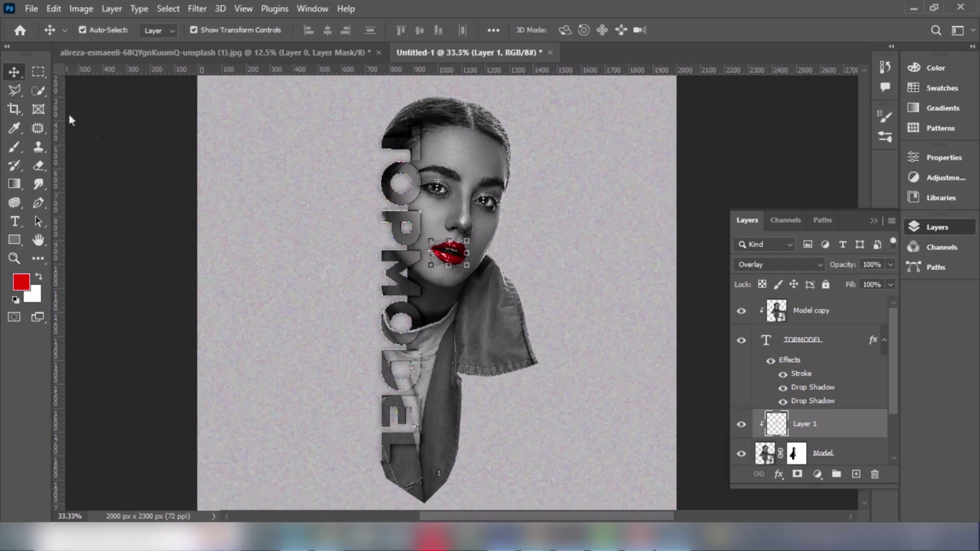
{"action": "left_click", "coordinate": [158, 220]}
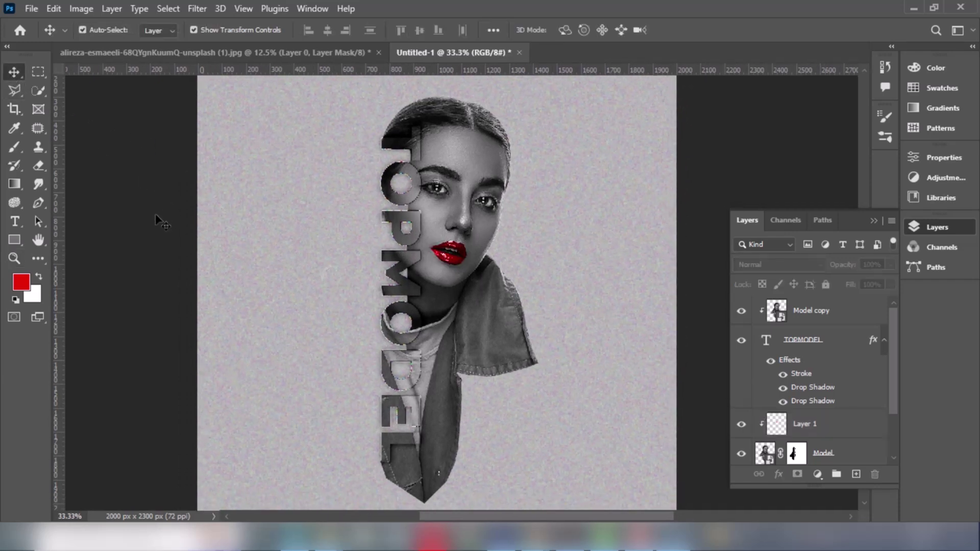
{"action": "left_click", "coordinate": [795, 313]}
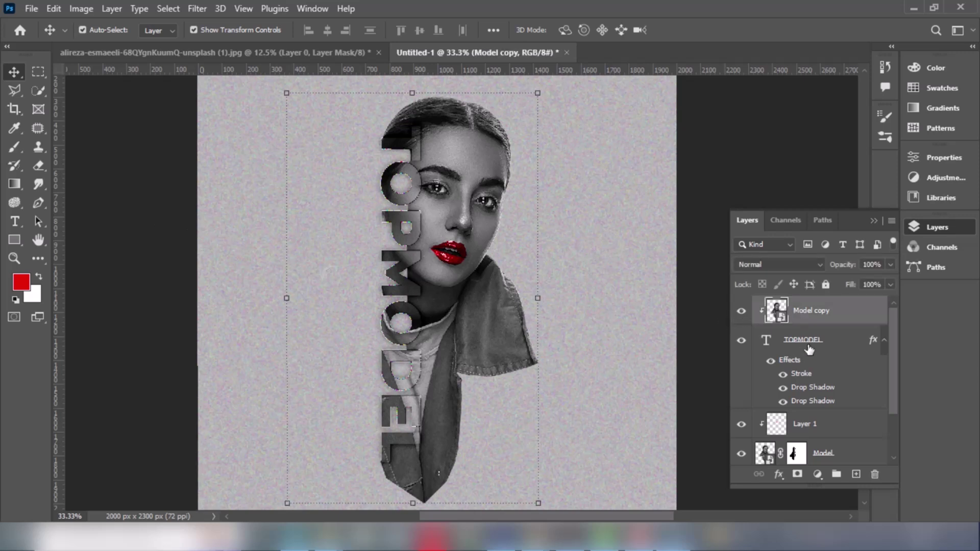
{"action": "left_click", "coordinate": [833, 456], "text": "shift"}
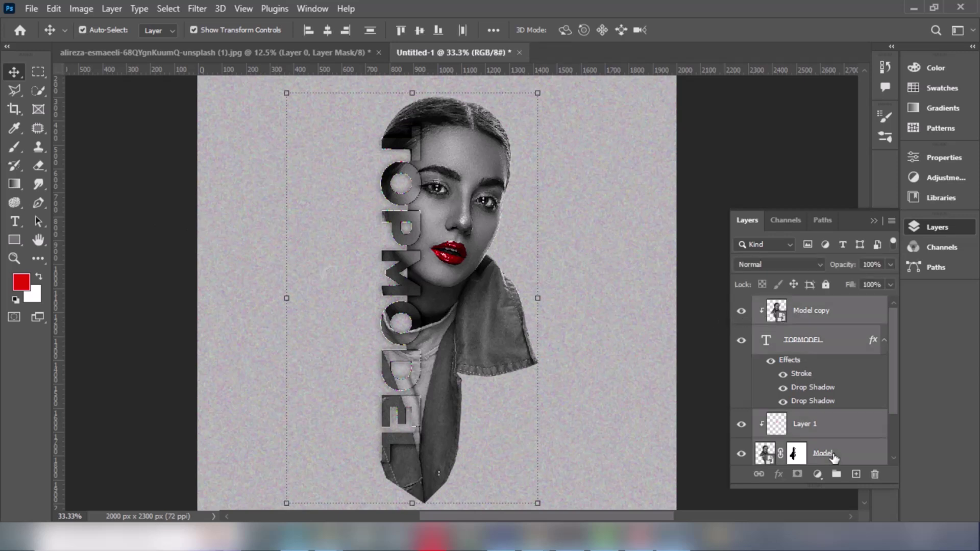
{"action": "key", "text": "ctrl+g"}
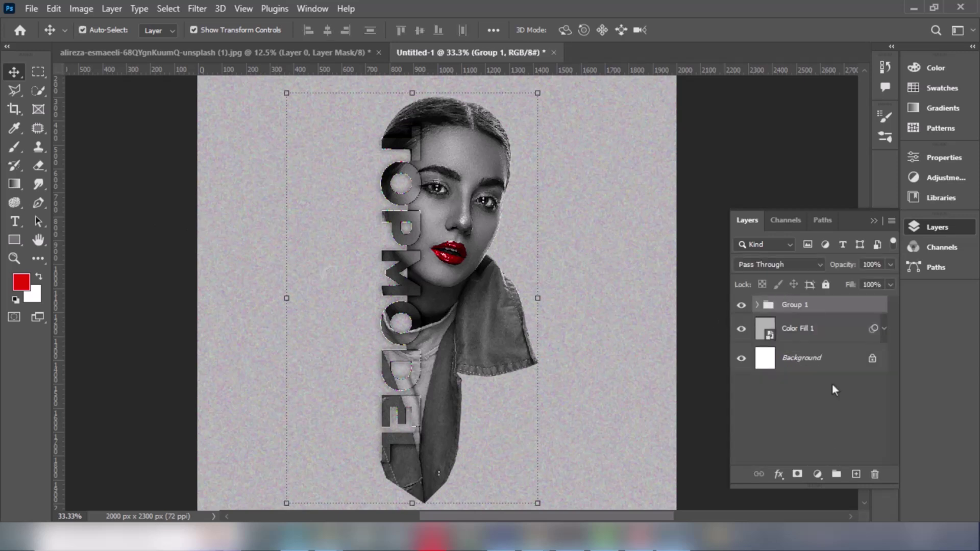
{"action": "double_click", "coordinate": [799, 305]}
{"action": "key", "text": "Return"}
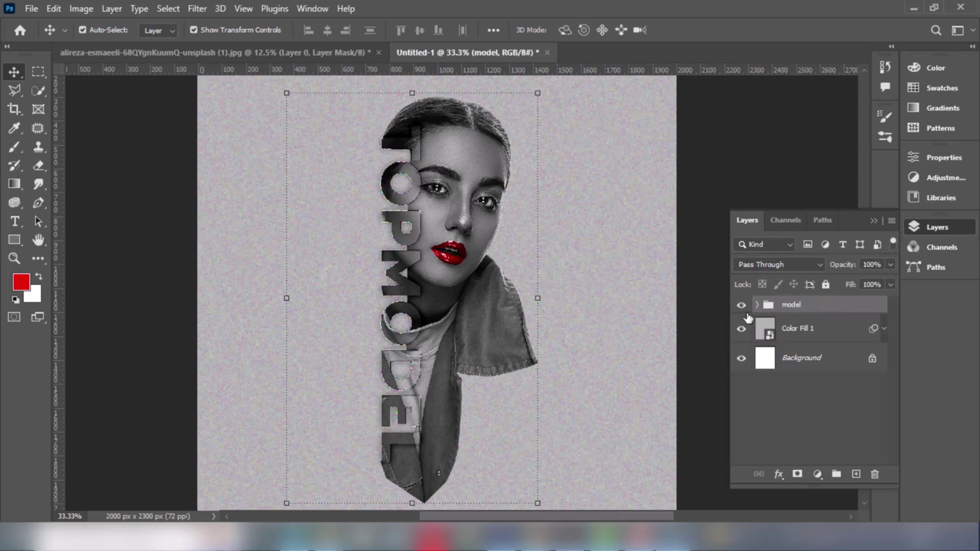
Draw a red rectangle without stroke, about 215 × 87 px, over the eye farther from the TOPMODEL lettering.
{"action": "left_click", "coordinate": [14, 242]}
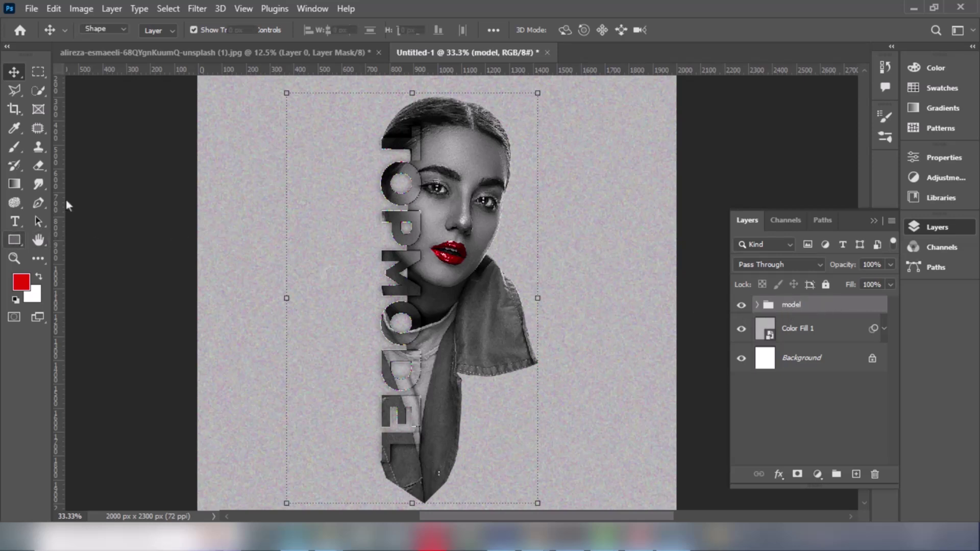
{"action": "left_click", "coordinate": [158, 34]}
{"action": "left_click", "coordinate": [160, 30]}
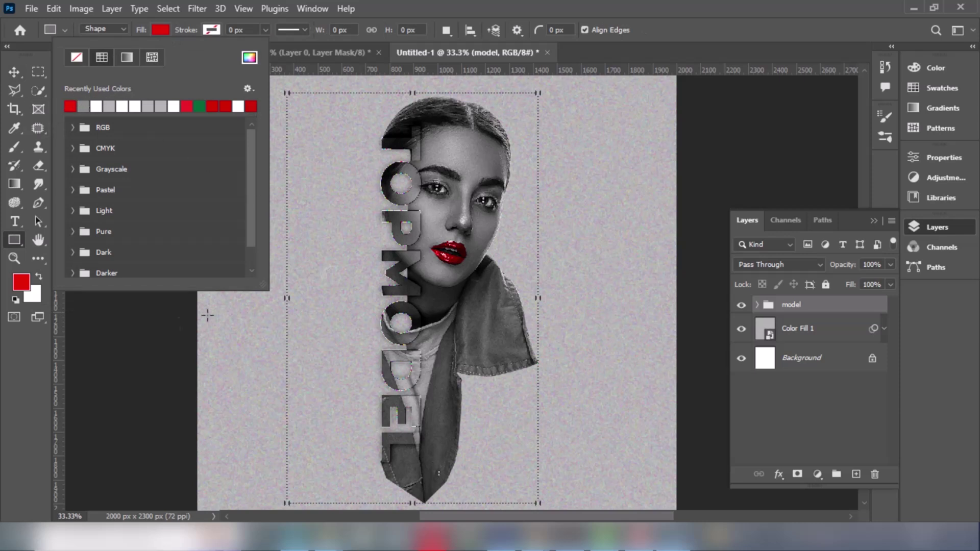
{"action": "left_click", "coordinate": [30, 357]}
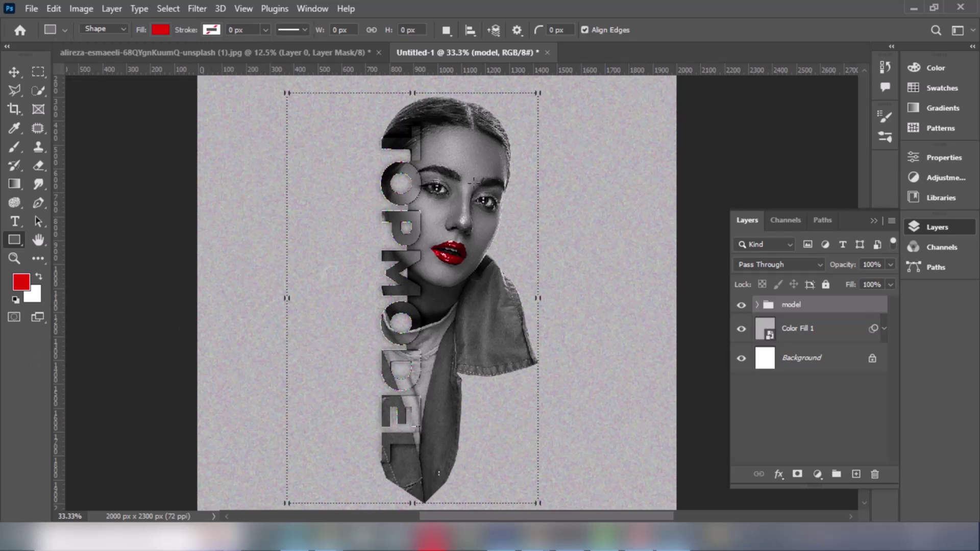
{"action": "left_click_drag", "start_coordinate": [472, 188], "coordinate": [524, 214]}
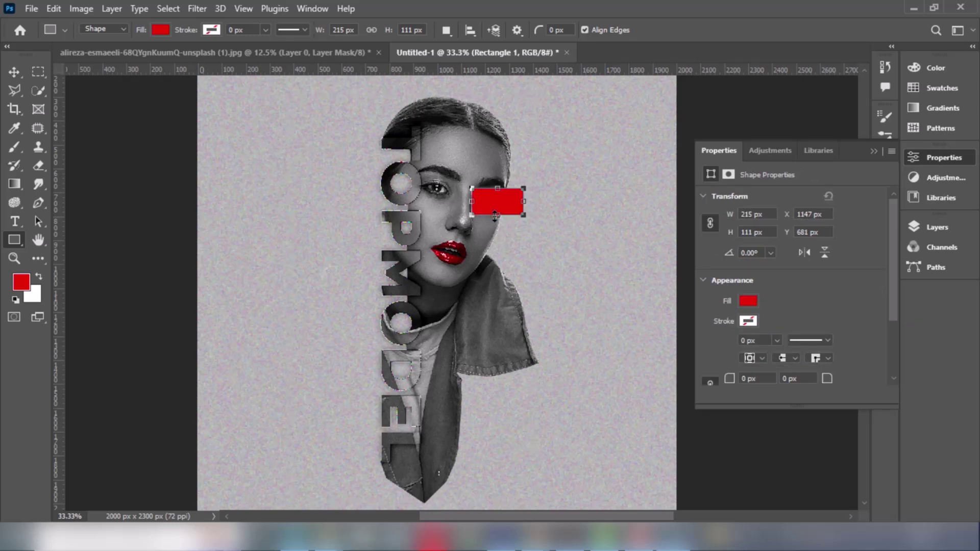
{"action": "left_click_drag", "start_coordinate": [496, 214], "coordinate": [498, 208]}
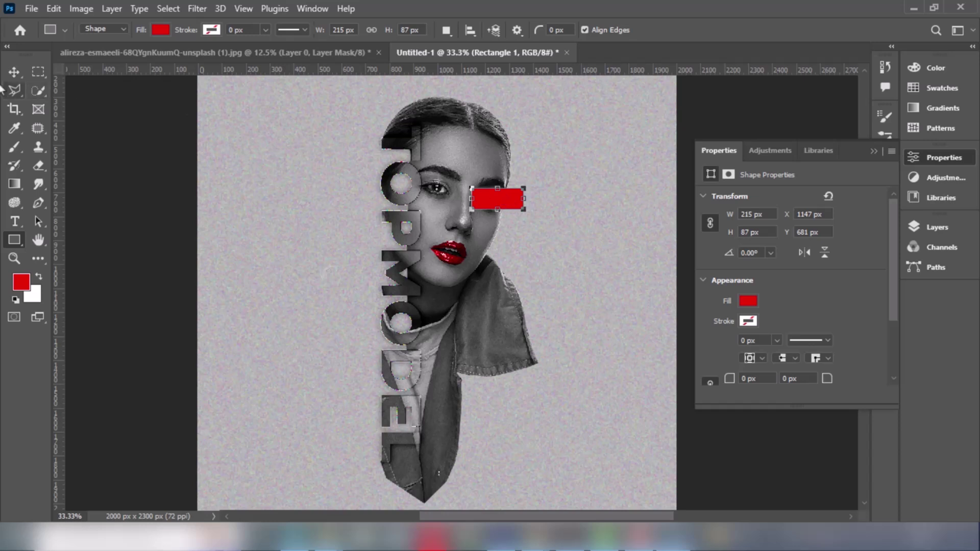
Set the red rectangle's blend mode to Multiply and enlarge it to about 124% width and 114% height.
{"action": "left_click", "coordinate": [14, 72]}
{"action": "left_click", "coordinate": [937, 228]}
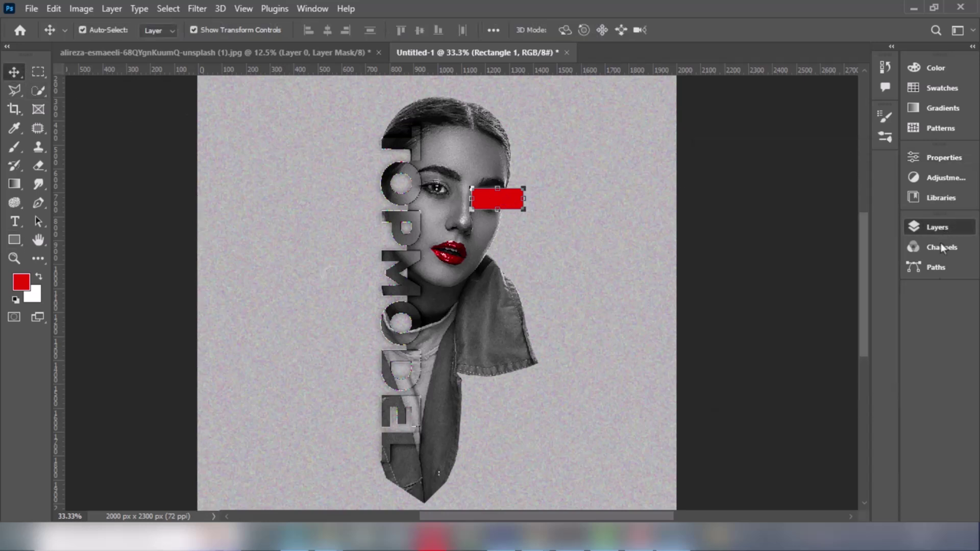
{"action": "left_click", "coordinate": [792, 265]}
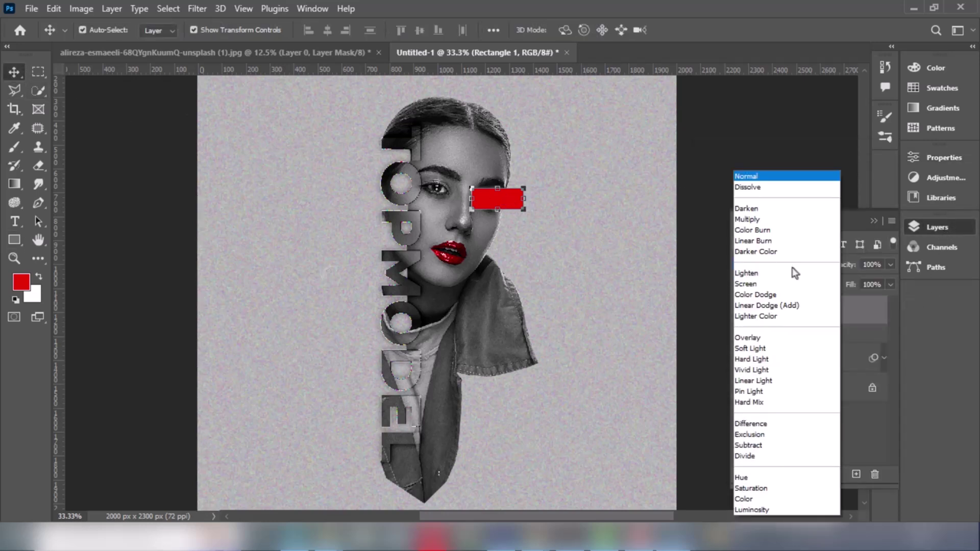
{"action": "left_click", "coordinate": [750, 221]}
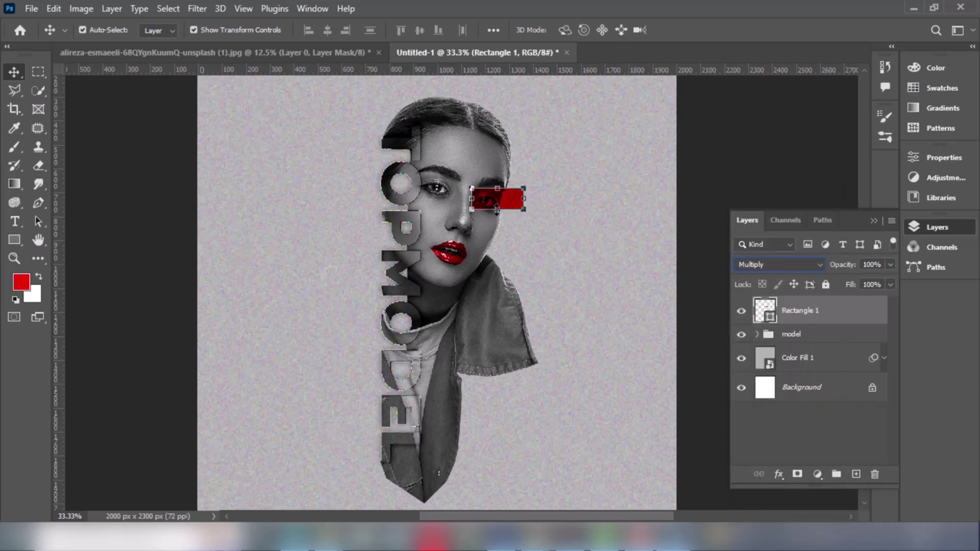
{"action": "key", "text": "ctrl+t"}
{"action": "mouse_move", "coordinate": [497, 210]}
{"action": "left_mouse_down"}
{"action": "mouse_move", "coordinate": [538, 202]}
{"action": "mouse_move", "coordinate": [516, 205]}
{"action": "left_mouse_up"}
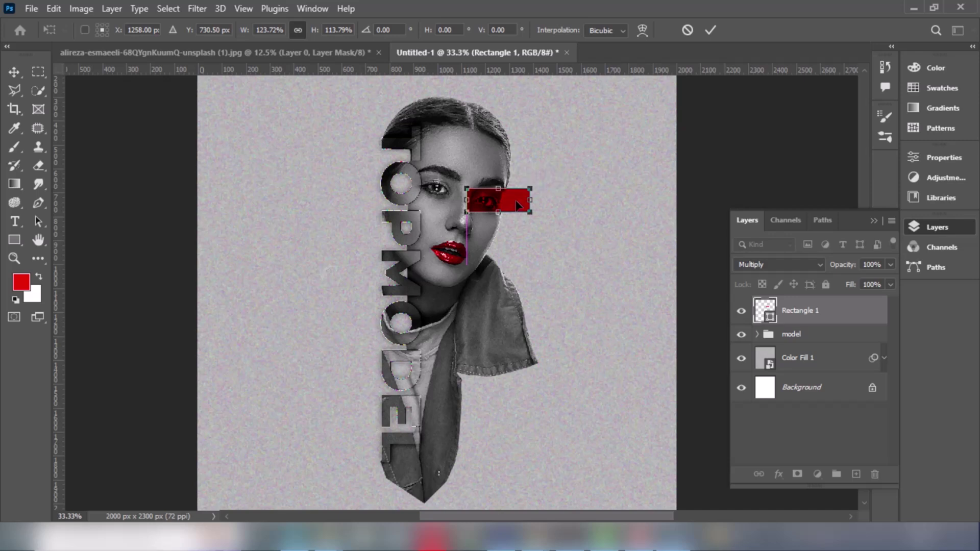
{"action": "left_click", "coordinate": [710, 30]}
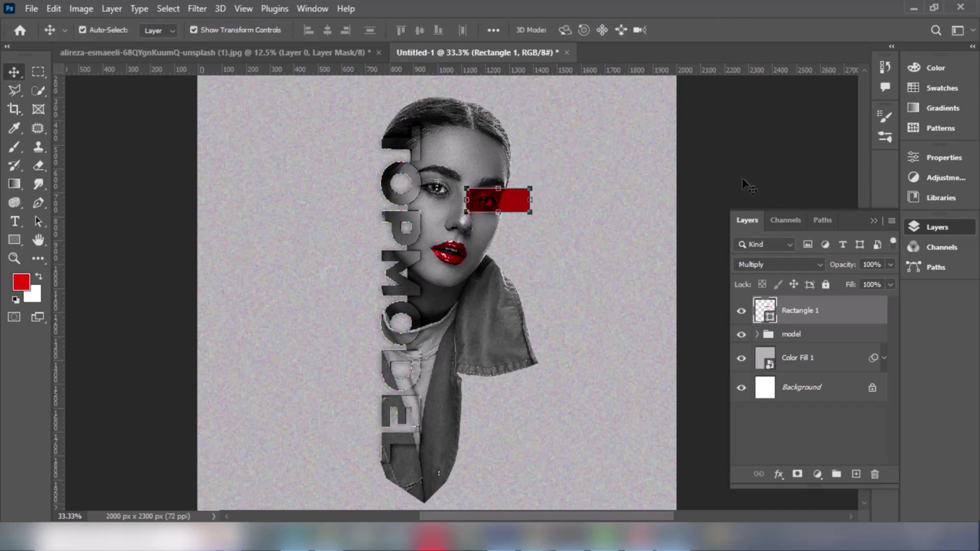
Duplicate the red rectangle below the face and flatten the copy into a thin bar at about 24% height.
{"action": "left_click_drag", "start_coordinate": [510, 208], "coordinate": [560, 256]}
{"action": "key", "text": "ctrl+t"}
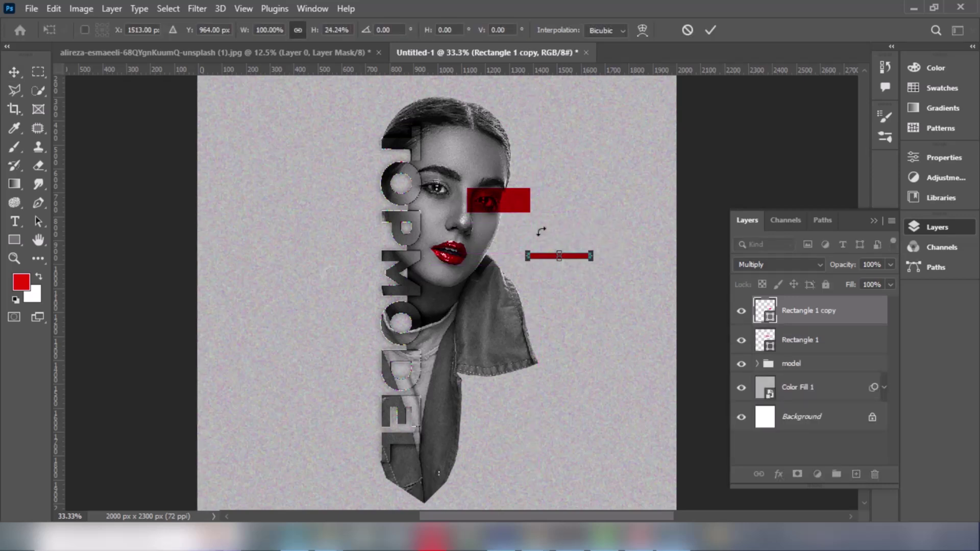
{"action": "key", "text": "Return"}
Run the thin bar horizontally out from the eye rectangle and join a copy rotated 90° to its outer end, pointing down.
{"action": "key", "text": "z"}
{"action": "left_click_drag", "start_coordinate": [449, 149], "coordinate": [672, 377]}
{"action": "key", "text": "v"}
{"action": "key", "text": "ctrl+t"}
{"action": "left_click_drag", "start_coordinate": [465, 288], "coordinate": [493, 337]}
{"action": "key", "text": "Return"}
{"action": "key", "text": "ctrl+t"}
{"action": "left_click_drag", "start_coordinate": [499, 271], "coordinate": [503, 256]}
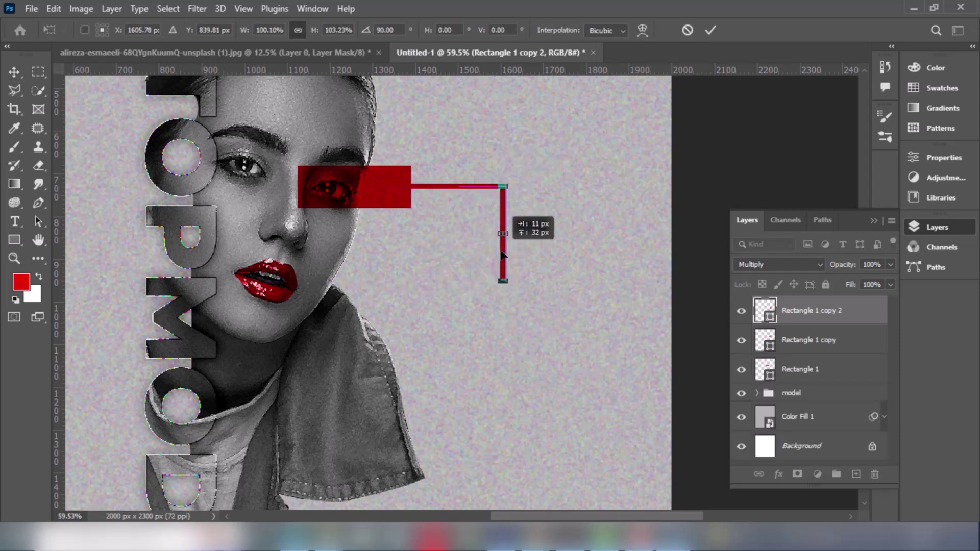
{"action": "left_click", "coordinate": [711, 30]}
Lengthen the vertical line with a copy below it and place a duplicate of the eye rectangle at its lower end.
{"action": "left_click", "coordinate": [583, 198]}
{"action": "left_click", "coordinate": [505, 218]}
{"action": "left_click_drag", "start_coordinate": [506, 218], "coordinate": [506, 282]}
{"action": "left_click_drag", "start_coordinate": [368, 191], "coordinate": [517, 368]}
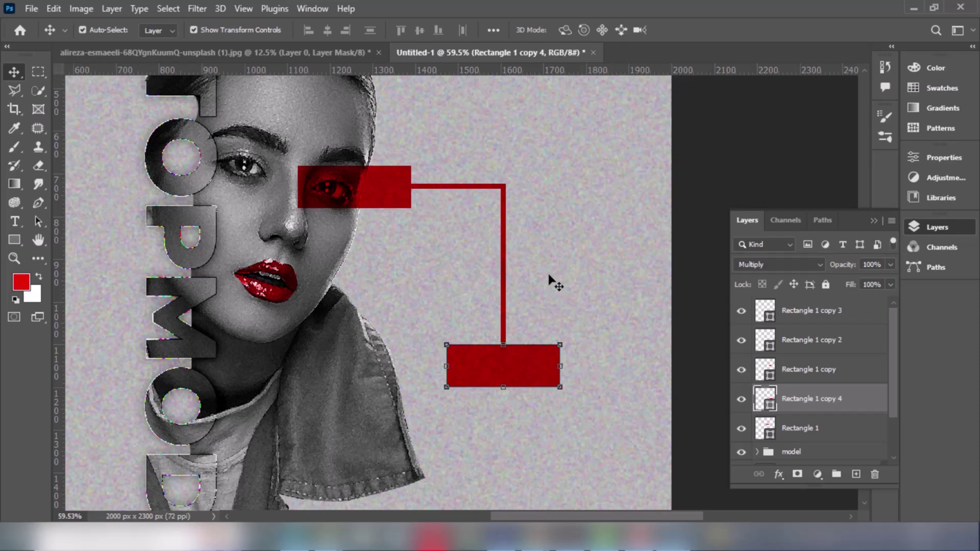
Add the white Montserrat ExtraBold 80 pt text "Work Hard To Be Mode" below the lower red rectangle.
{"action": "scroll", "coordinate": [518, 316], "scroll_direction": "down", "scroll_amount": 3}
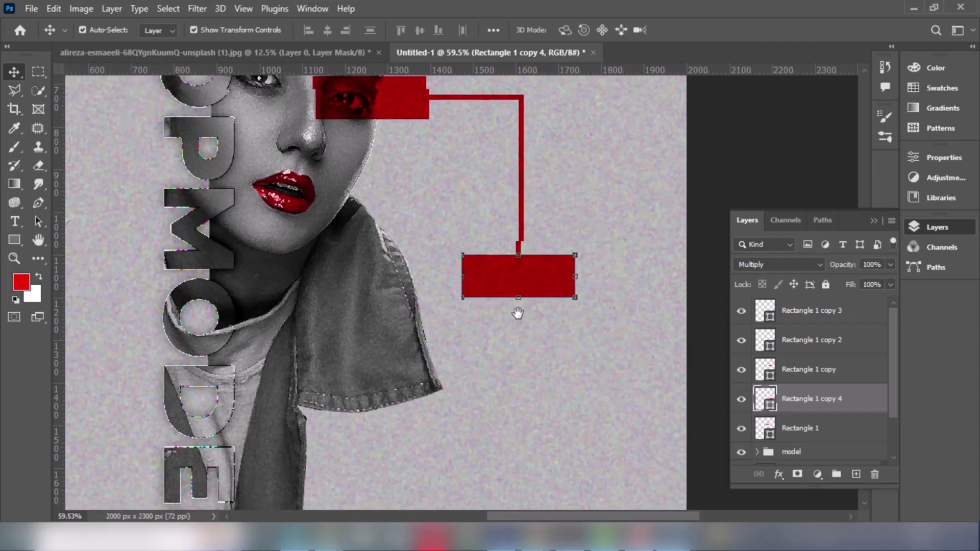
{"action": "key", "text": "t"}
{"action": "left_click", "coordinate": [574, 30]}
{"action": "left_click", "coordinate": [531, 181]}
{"action": "left_click", "coordinate": [857, 178]}
{"action": "left_click", "coordinate": [460, 327]}
{"action": "type", "text": "Work Hard T"}
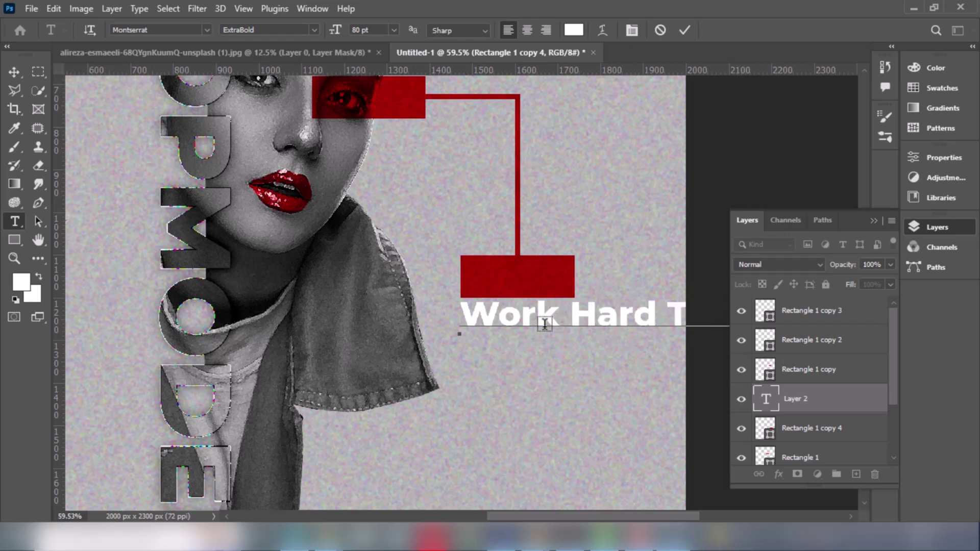
{"action": "key", "text": "ctrl+Return"}
Scale down the "Work Hard To Be Mode" text and centre it beneath the lower red rectangle.
{"action": "key", "text": "ctrl+t"}
{"action": "left_click_drag", "start_coordinate": [461, 326], "coordinate": [532, 334]}
{"action": "left_click", "coordinate": [711, 30]}
Widen the lower red rectangle evenly on both sides and move the "Work Hard To Be Mode" text onto it.
{"action": "left_click", "coordinate": [567, 276]}
{"action": "key", "text": "ctrl+t"}
{"action": "left_click_drag", "start_coordinate": [575, 276], "coordinate": [535, 275]}
{"action": "left_click", "coordinate": [709, 32]}
{"action": "left_click_drag", "start_coordinate": [551, 327], "coordinate": [549, 280]}
{"action": "left_click", "coordinate": [709, 216]}
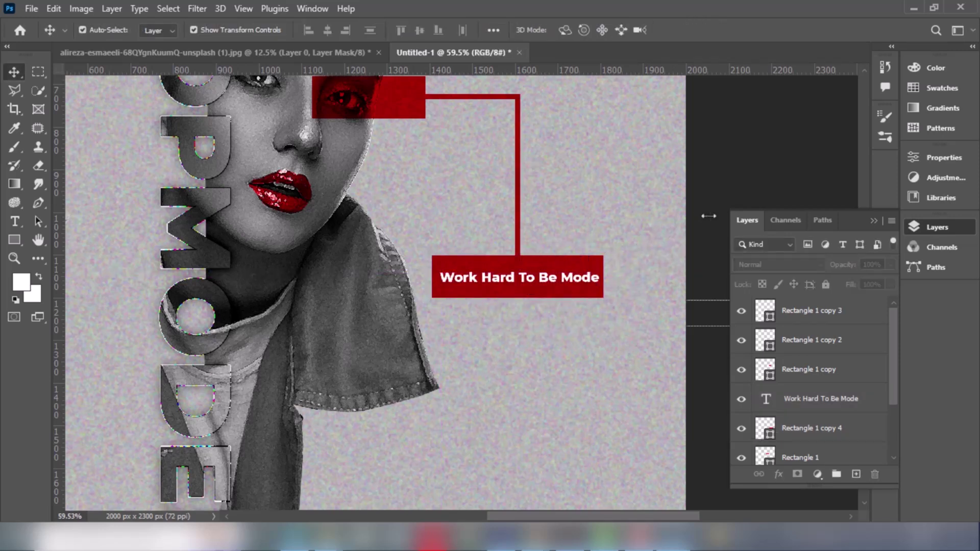
Set the text colour to red and add the text "N.A Graphic Design" below the lower red rectangle.
{"action": "left_click", "coordinate": [15, 221]}
{"action": "left_click", "coordinate": [571, 30]}
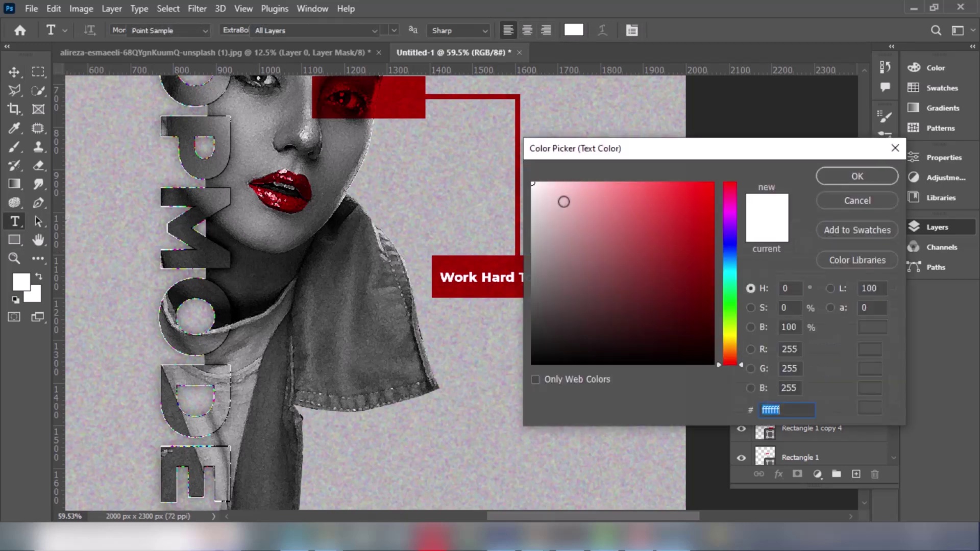
{"action": "left_click", "coordinate": [715, 194]}
{"action": "left_click", "coordinate": [848, 175]}
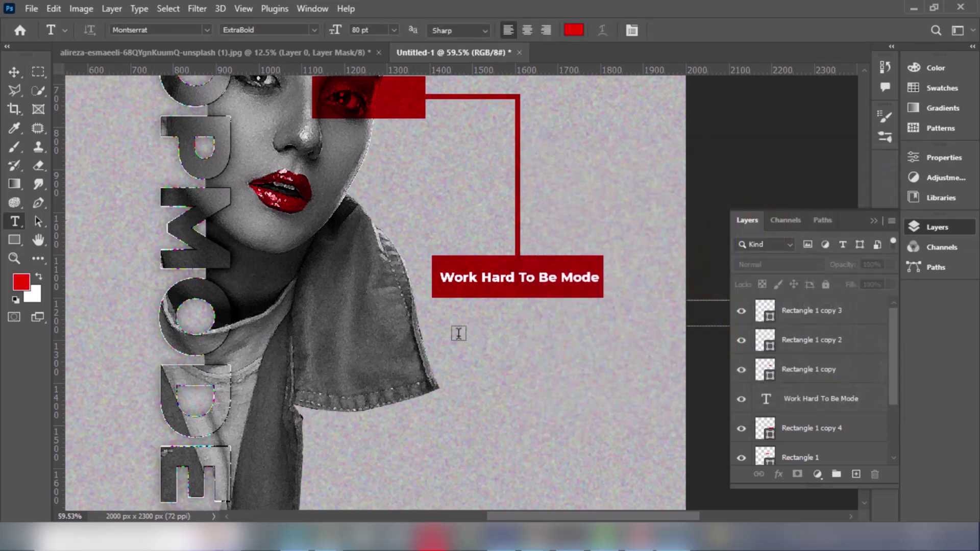
{"action": "left_click", "coordinate": [457, 338]}
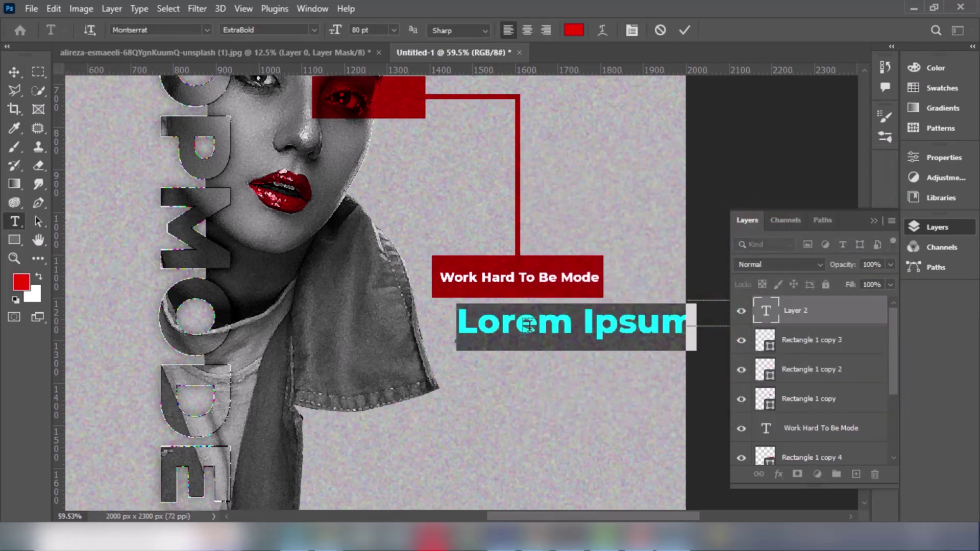
{"action": "type", "text": "N.A Graphic"}
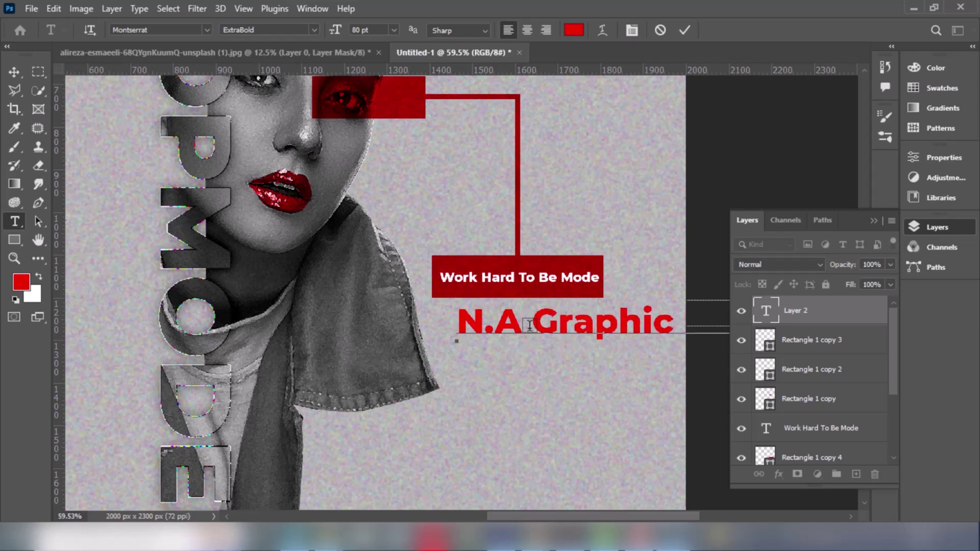
{"action": "left_click", "coordinate": [685, 30]}
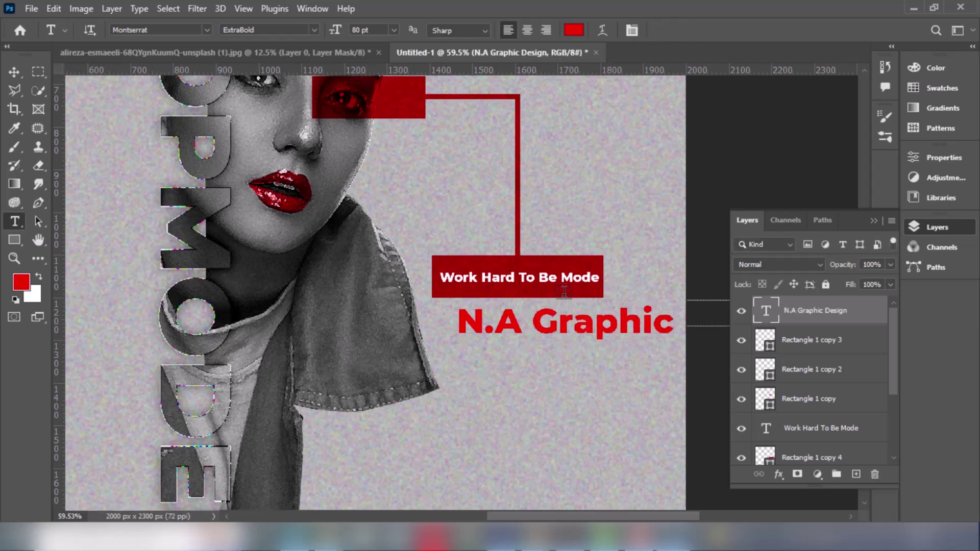
Scale the "N.A Graphic Design" text to about 38% and centre it just under the red rectangle.
{"action": "key", "text": "v"}
{"action": "left_click_drag", "start_coordinate": [634, 339], "coordinate": [538, 307]}
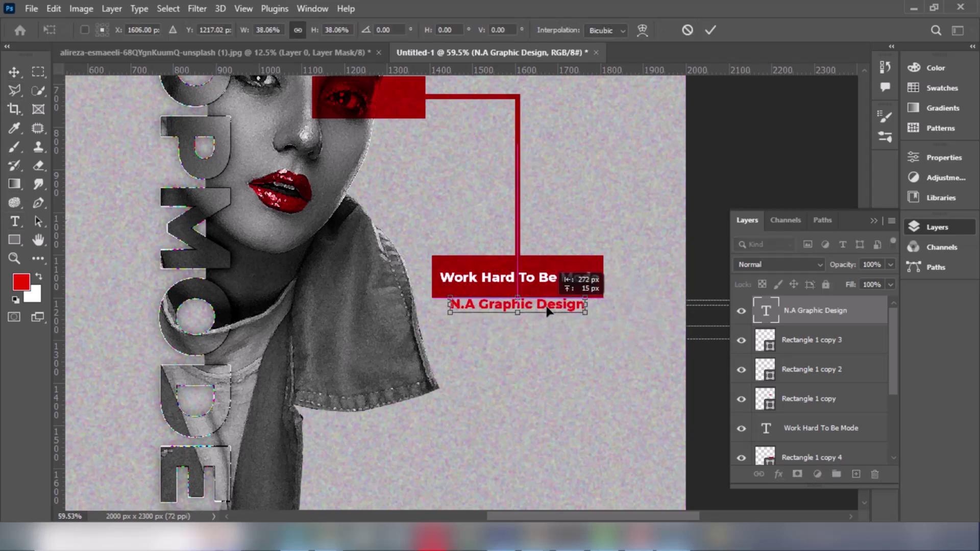
{"action": "key", "text": "Return"}
Change the font style of the "N.A Graphic Design" text to Medium.
{"action": "left_click", "coordinate": [15, 221]}
{"action": "left_click", "coordinate": [315, 30]}
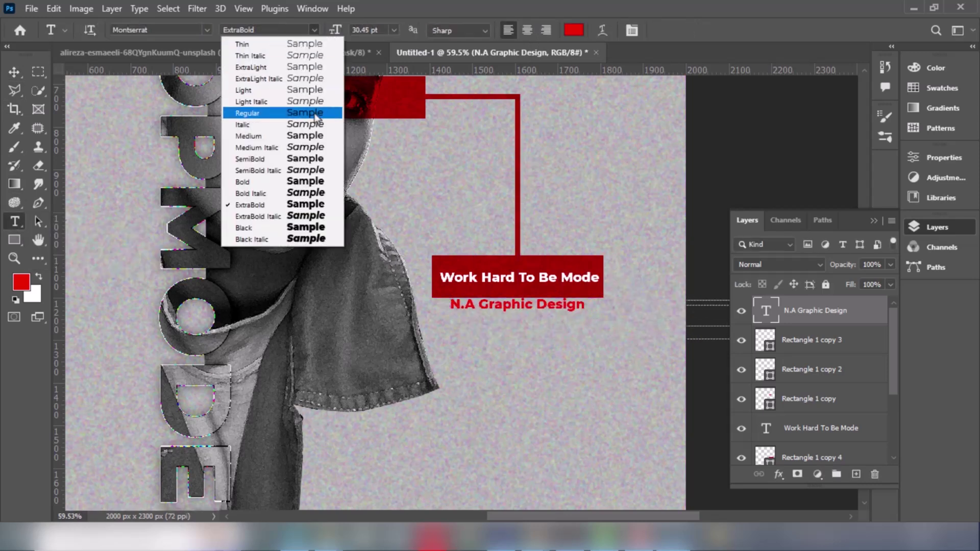
{"action": "left_click", "coordinate": [314, 136]}
Move the "N.A Graphic Design" text slightly down and scale it to about 80% around its centre.
{"action": "key", "text": "v"}
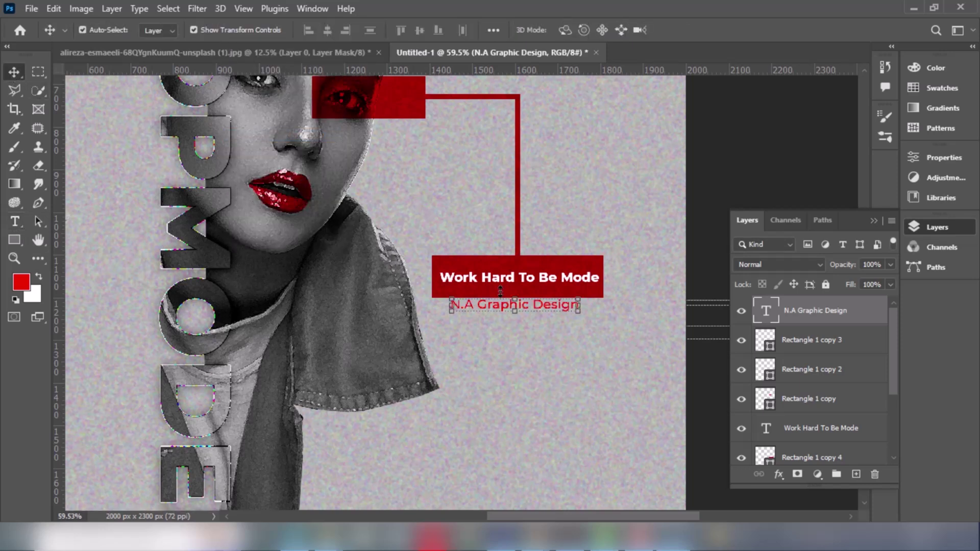
{"action": "left_click_drag", "start_coordinate": [553, 311], "coordinate": [556, 314]}
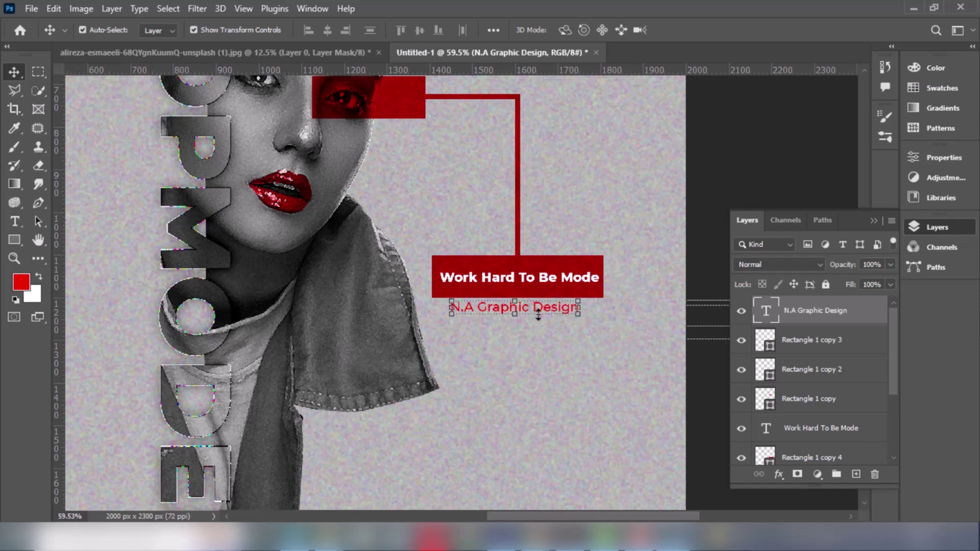
{"action": "key", "text": "ctrl+t"}
{"action": "left_click_drag", "start_coordinate": [516, 314], "coordinate": [566, 278]}
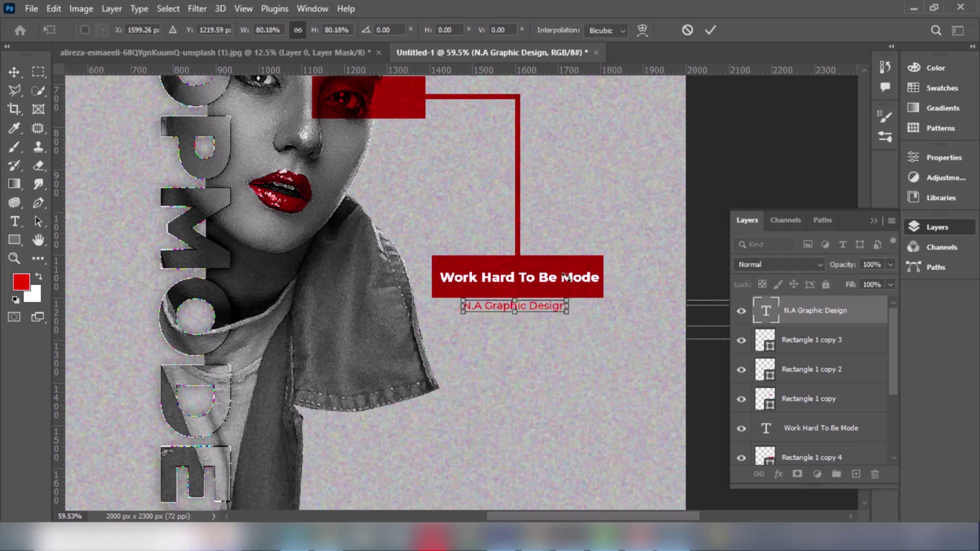
{"action": "left_click", "coordinate": [710, 30]}
Copy the horizontal connector line to the right of the "N.A Graphic Design" text and shorten it to end at the red rectangle's edge.
{"action": "left_click", "coordinate": [453, 98]}
{"action": "left_click_drag", "start_coordinate": [453, 98], "coordinate": [608, 311]}
{"action": "left_click_drag", "start_coordinate": [670, 306], "coordinate": [613, 312]}
{"action": "key", "text": "Return"}
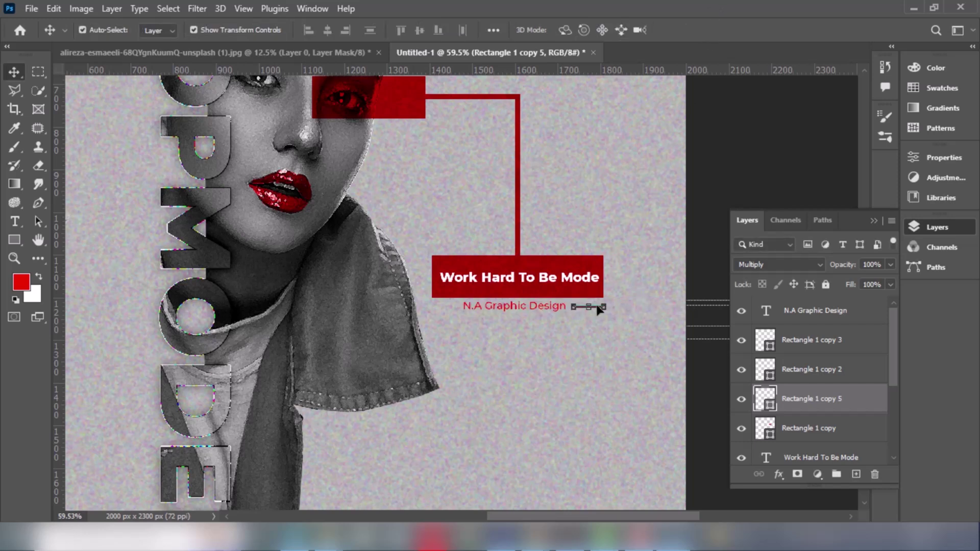
{"action": "key", "text": "ctrl+t"}
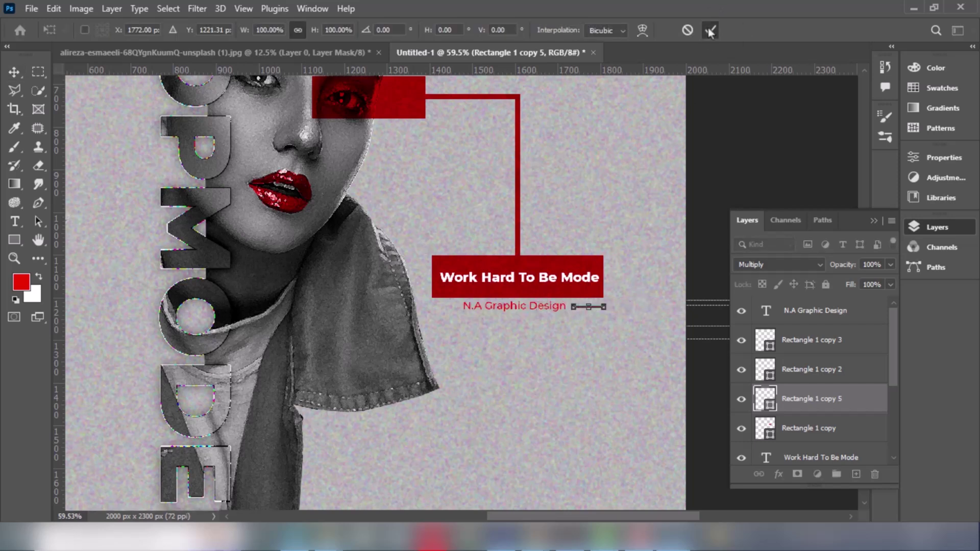
{"action": "left_click", "coordinate": [710, 31]}
{"action": "left_click", "coordinate": [418, 230], "text": "ctrl"}
{"action": "key", "text": "ctrl"}
{"action": "left_click", "coordinate": [725, 143]}
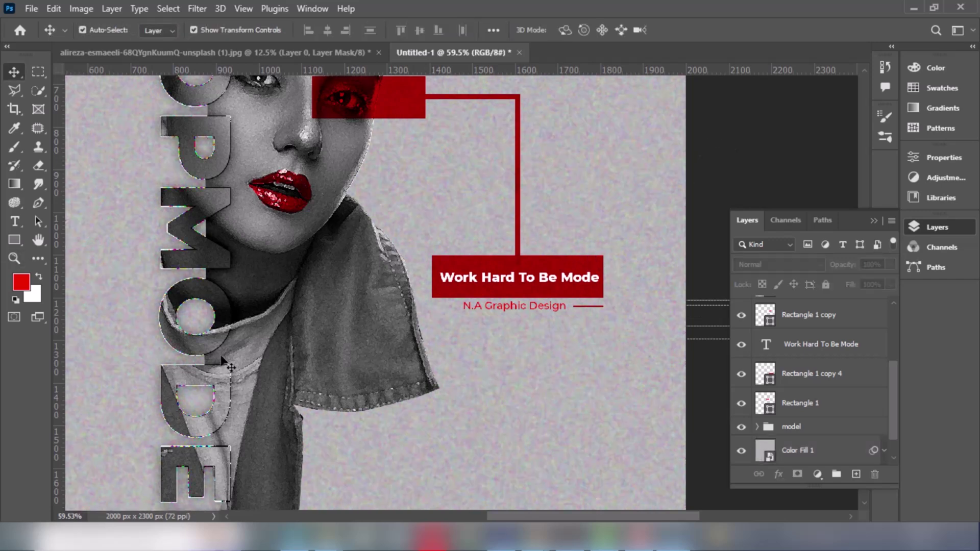
Duplicate the short red line to the left of the "N.A Graphic Design" text, aligned with the rectangle's left edge.
{"action": "key", "text": "z"}
{"action": "left_click_drag", "start_coordinate": [390, 213], "coordinate": [653, 341]}
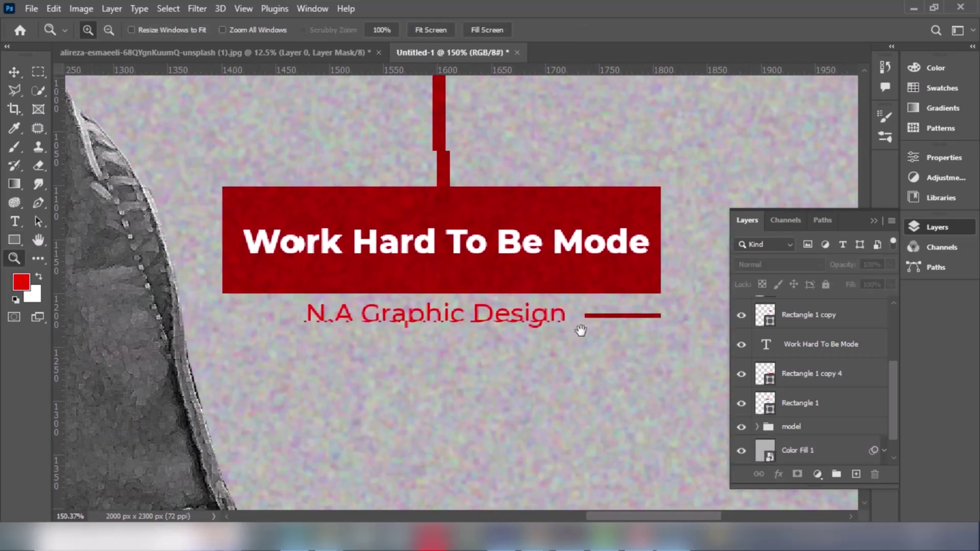
{"action": "key", "text": "v"}
{"action": "left_click", "coordinate": [634, 320]}
{"action": "left_click", "coordinate": [636, 320], "text": "alt"}
{"action": "left_click_drag", "start_coordinate": [635, 320], "coordinate": [319, 310]}
{"action": "left_click_drag", "start_coordinate": [271, 315], "coordinate": [278, 316]}
Nudge the "N.A Graphic Design" text right until it is centred between the two short lines.
{"action": "left_click", "coordinate": [376, 320]}
{"action": "key", "text": "Right"}
{"action": "key", "text": "Right"}
{"action": "key", "text": "Right"}
{"action": "key", "text": "Right"}
{"action": "key", "text": "Right"}
{"action": "key", "text": "Right"}
{"action": "key", "text": "Right"}
{"action": "key", "text": "Right"}
{"action": "key", "text": "Right"}
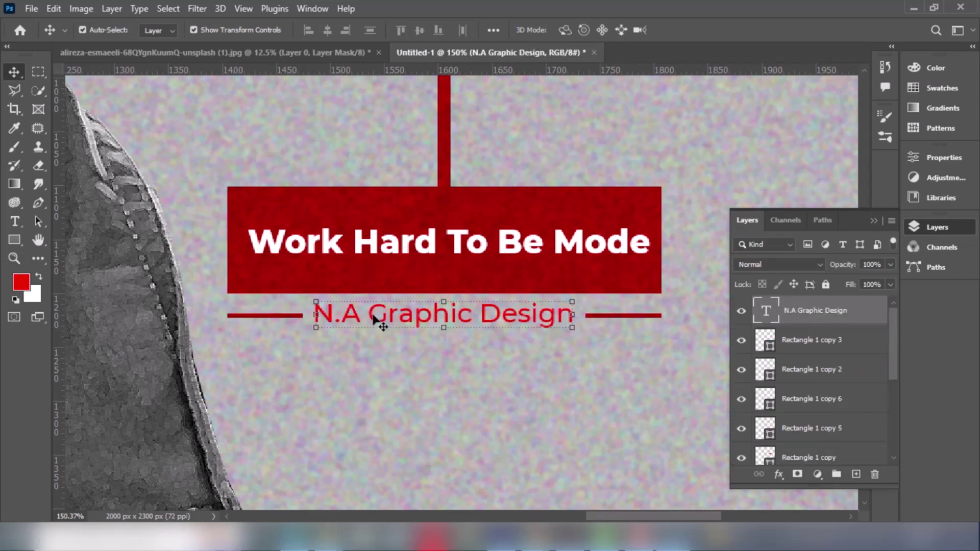
Duplicate the red eye rectangle into the empty area left of the portrait and narrow it to about 42% width.
{"action": "left_click", "coordinate": [13, 258]}
{"action": "left_click", "coordinate": [508, 339], "text": "alt"}
{"action": "left_click", "coordinate": [485, 339], "text": "alt"}
{"action": "left_click", "coordinate": [431, 352], "text": "alt"}
{"action": "left_click_drag", "start_coordinate": [440, 344], "coordinate": [461, 320]}
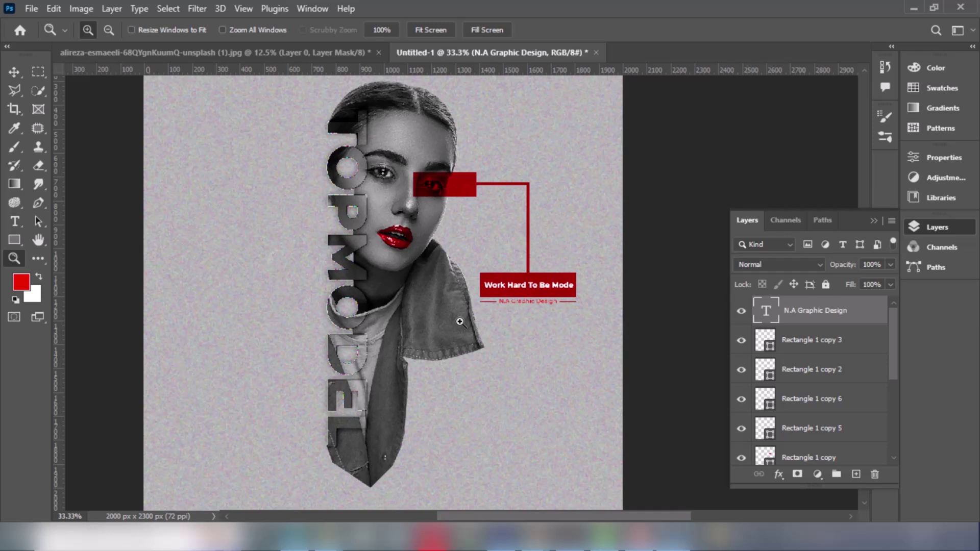
{"action": "left_click", "coordinate": [13, 72]}
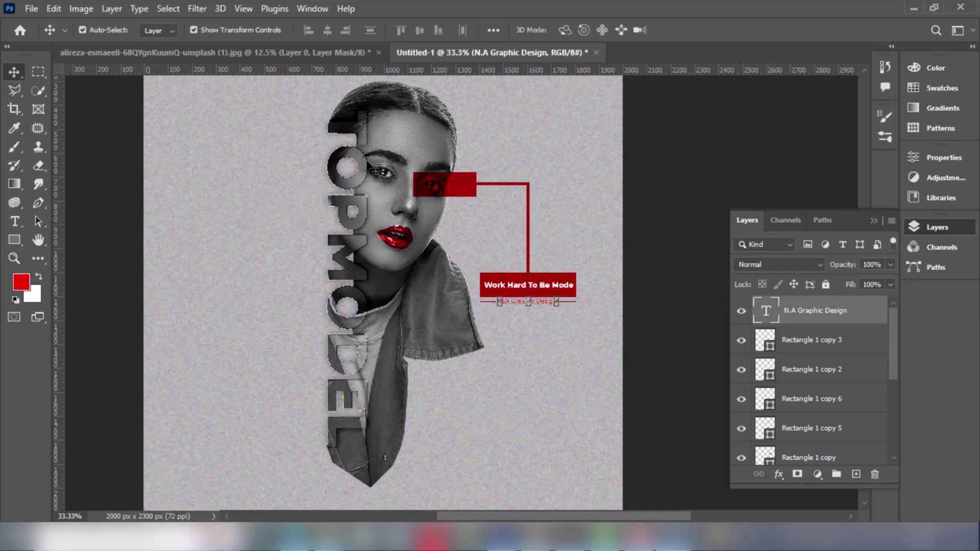
{"action": "left_click", "coordinate": [453, 189]}
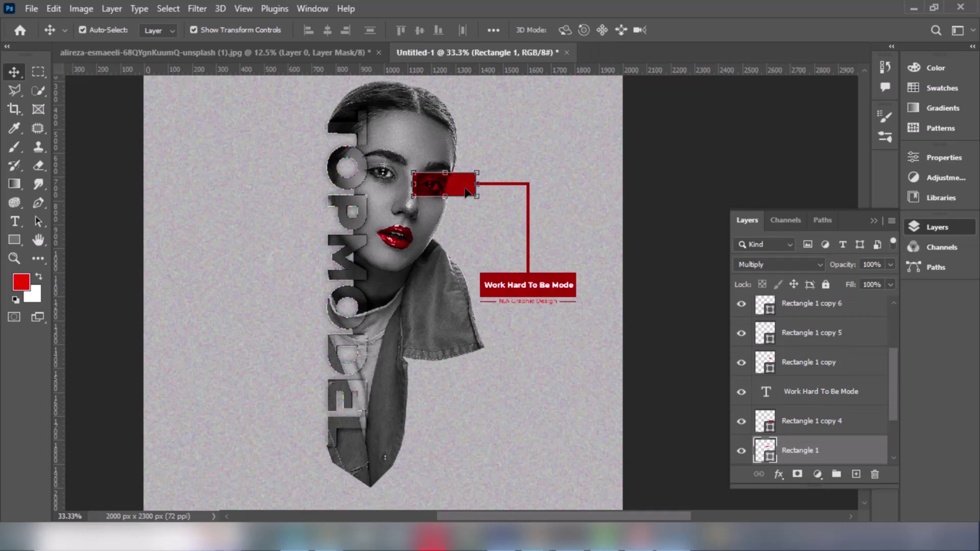
{"action": "left_click_drag", "start_coordinate": [468, 193], "coordinate": [223, 166]}
{"action": "key", "text": "ctrl+t"}
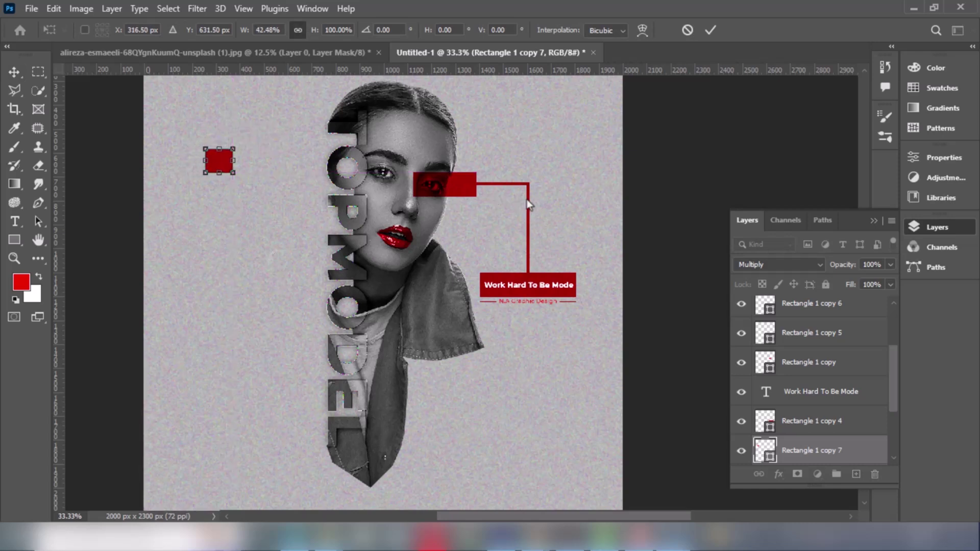
{"action": "key", "text": "Return"}
Extend a vertical line below the small square with two connector copies, and end it with a 113 × 99 px rounded copy of the square.
{"action": "left_click", "coordinate": [529, 201]}
{"action": "left_click_drag", "start_coordinate": [531, 201], "coordinate": [213, 231]}
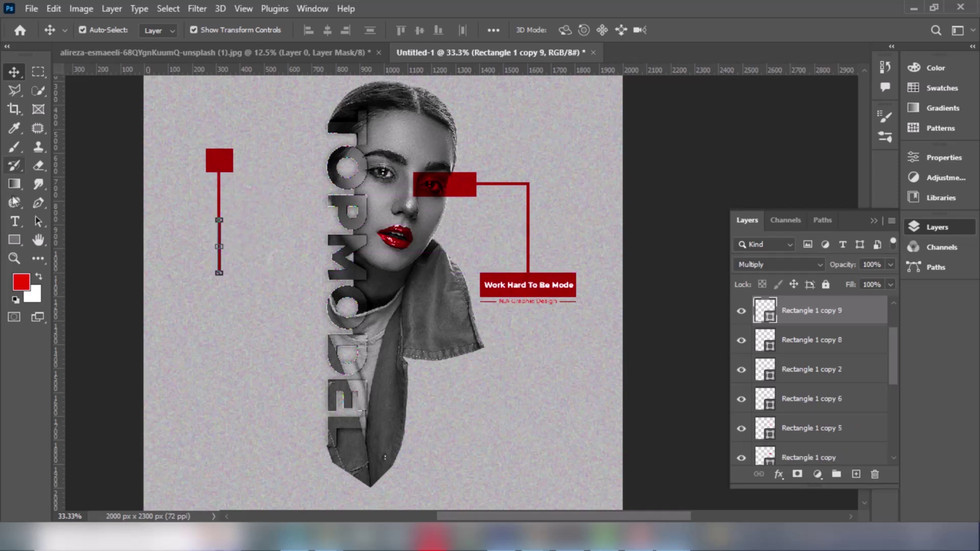
{"action": "left_click_drag", "start_coordinate": [220, 160], "coordinate": [218, 274]}
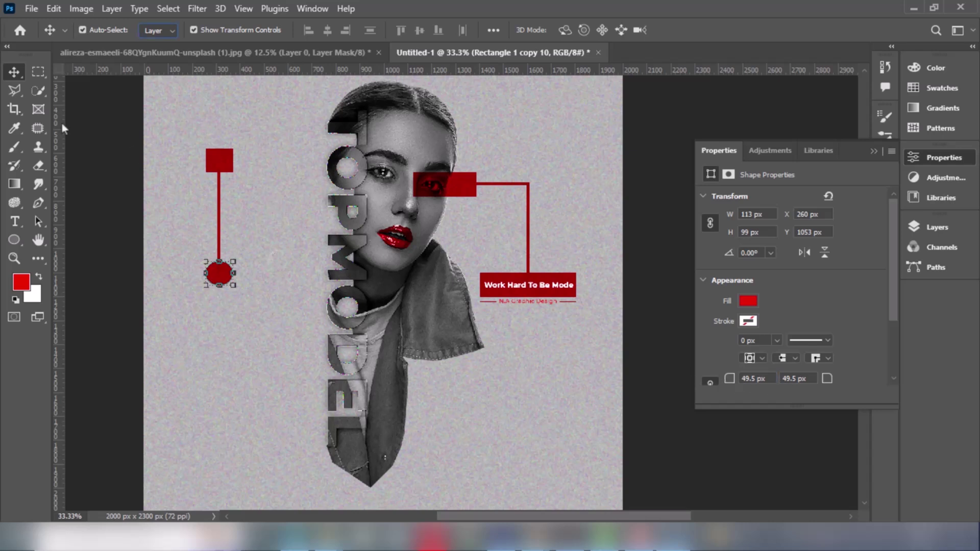
{"action": "left_click_drag", "start_coordinate": [215, 273], "coordinate": [213, 276]}
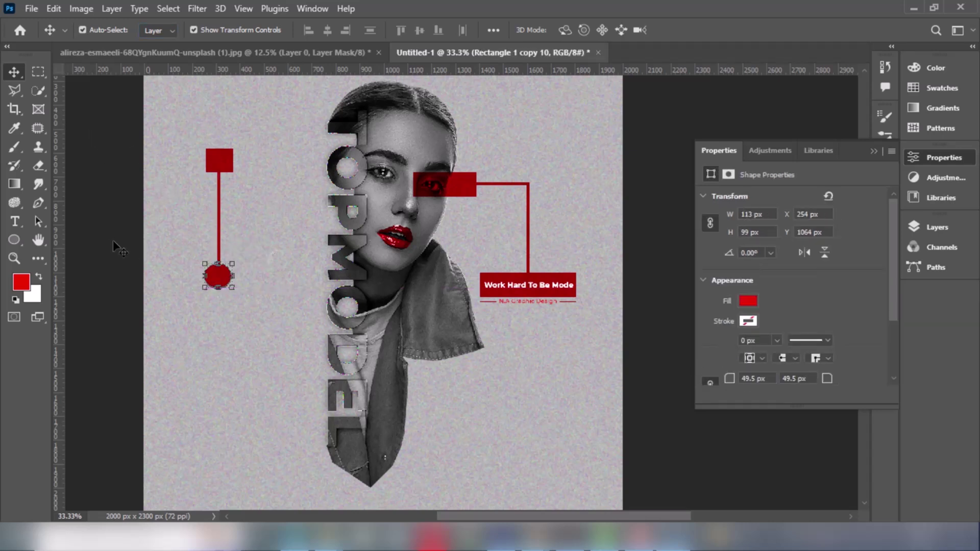
Extend the vertical line below the red circle with a 221 px long line segment.
{"action": "left_click", "coordinate": [220, 217]}
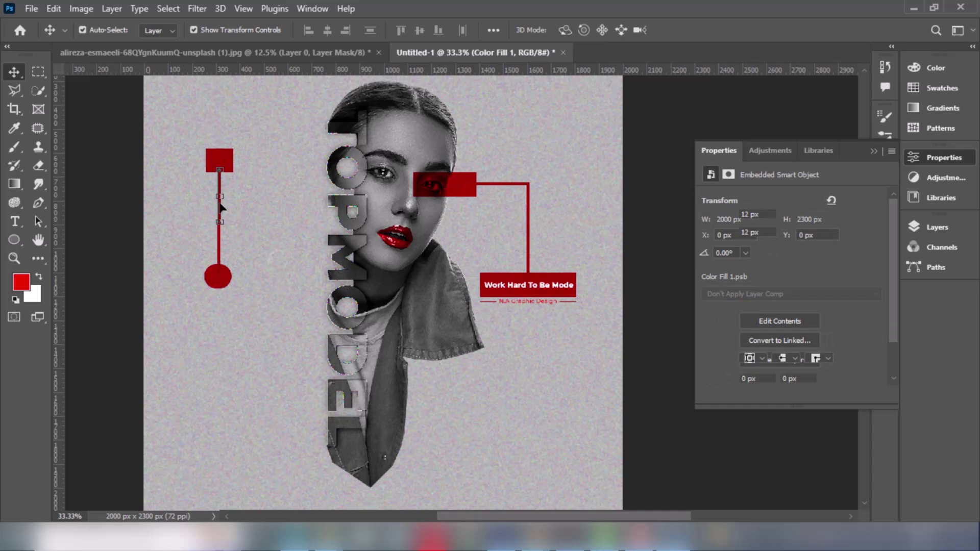
{"action": "key", "text": "ctrl+t"}
{"action": "left_click_drag", "start_coordinate": [221, 213], "coordinate": [224, 213]}
{"action": "left_click", "coordinate": [19, 74]}
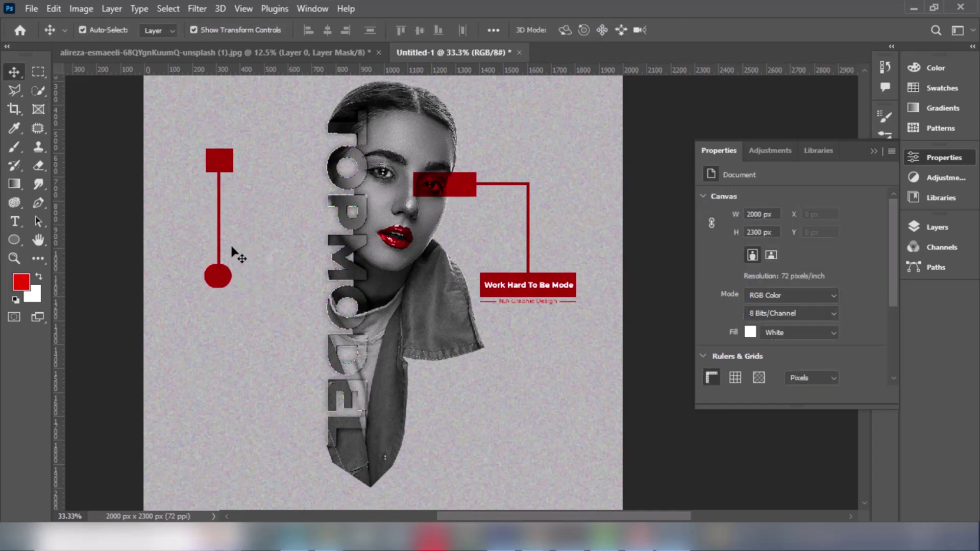
{"action": "left_click", "coordinate": [219, 244]}
{"action": "left_click", "coordinate": [218, 244]}
{"action": "key", "text": "ctrl+t"}
{"action": "left_click", "coordinate": [14, 72]}
{"action": "left_click", "coordinate": [220, 234]}
{"action": "left_click_drag", "start_coordinate": [219, 273], "coordinate": [218, 337]}
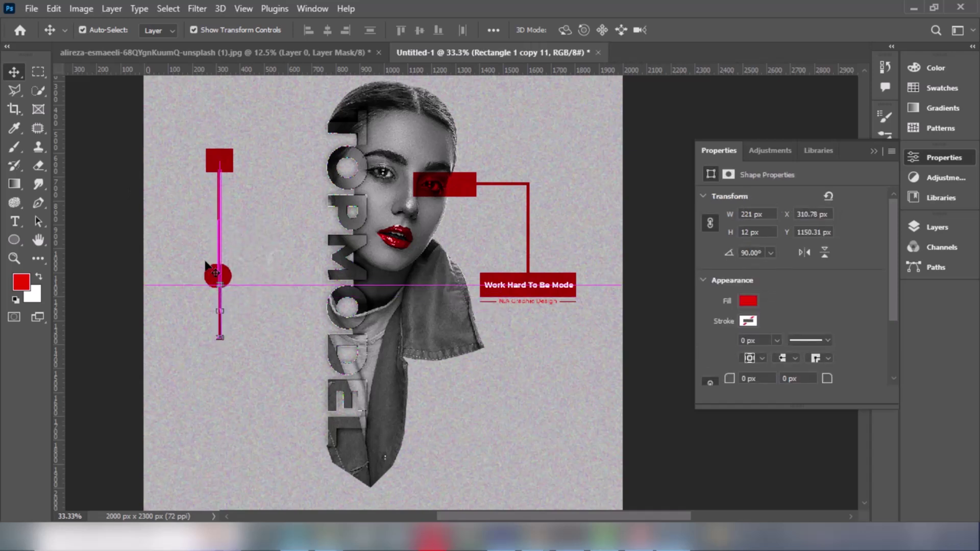
Copy the "N.A Graphic Design" text to the lower end of the vertical line left of the portrait.
{"action": "left_click", "coordinate": [531, 309]}
{"action": "left_click", "coordinate": [545, 305]}
{"action": "left_click_drag", "start_coordinate": [544, 305], "coordinate": [235, 345]}
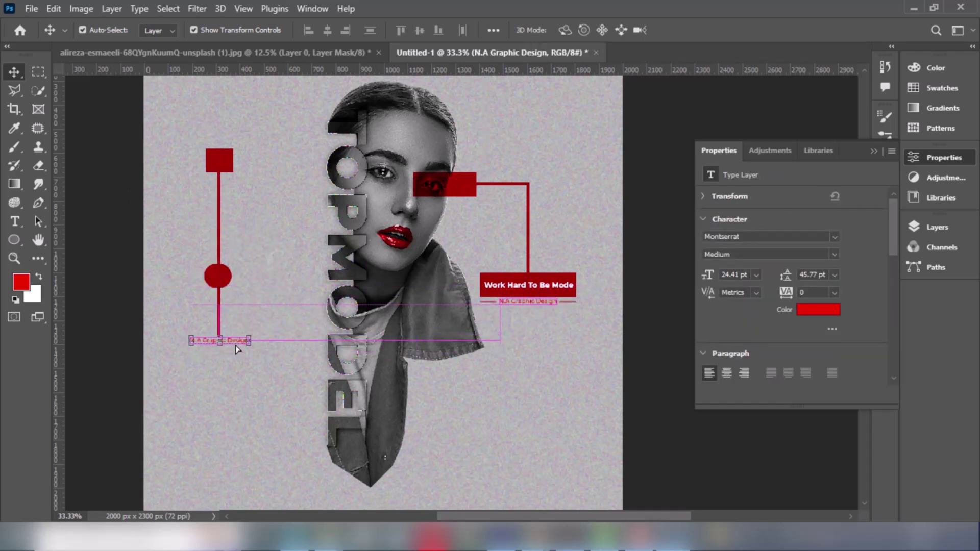
Change the font style of the copied "N.A Graphic Design" text to Bold.
{"action": "left_click", "coordinate": [15, 223]}
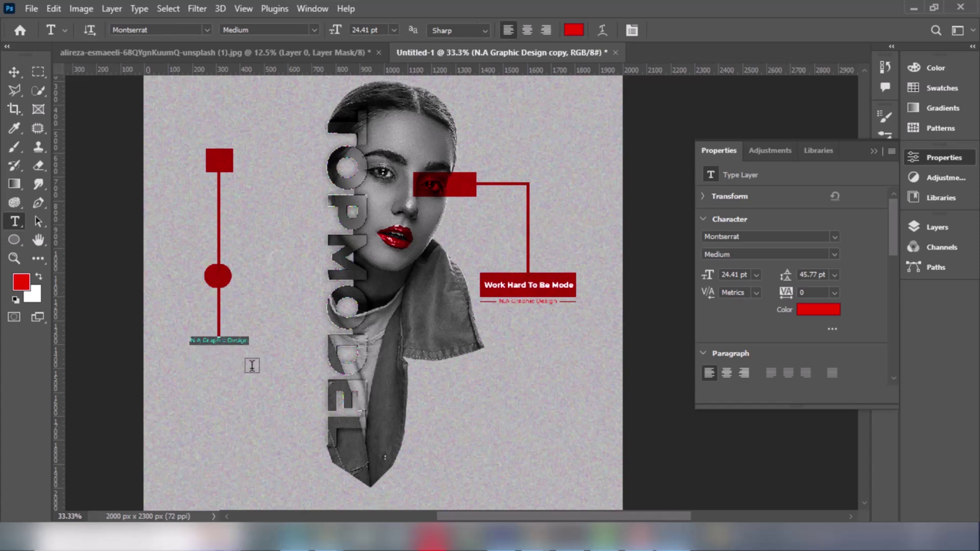
{"action": "key", "text": "ctrl+Return"}
{"action": "left_click", "coordinate": [314, 29]}
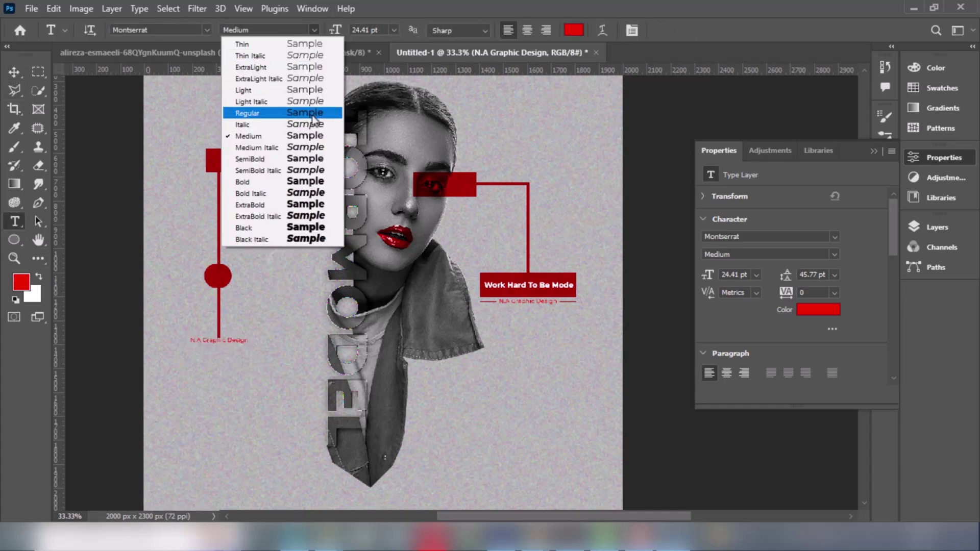
{"action": "left_click", "coordinate": [314, 182]}
{"action": "left_click", "coordinate": [14, 72]}
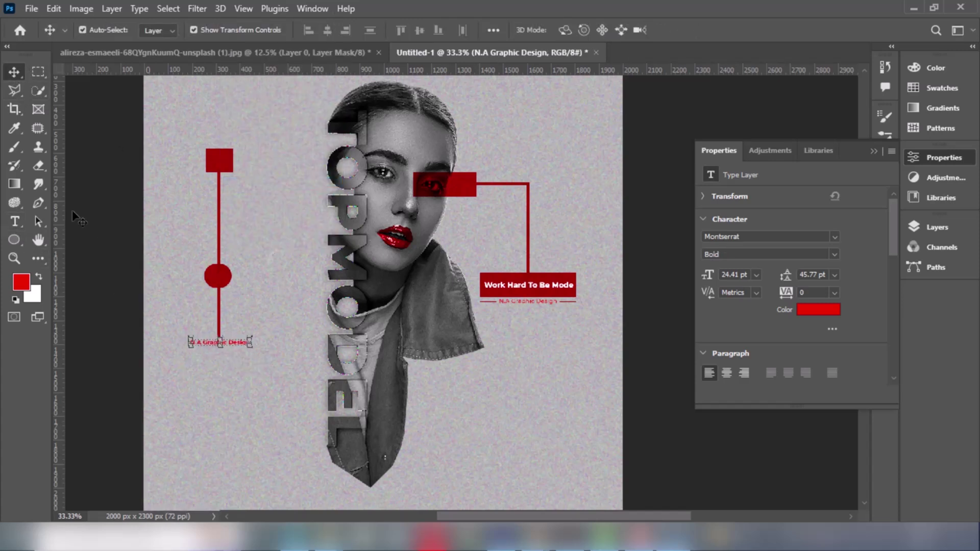
{"action": "left_click", "coordinate": [73, 211]}
Duplicate the small red square into the poster's lower-right corner and view the whole poster with nothing selected.
{"action": "scroll", "coordinate": [407, 345], "scroll_direction": "down", "scroll_amount": 3}
{"action": "left_click_drag", "start_coordinate": [225, 96], "coordinate": [614, 482]}
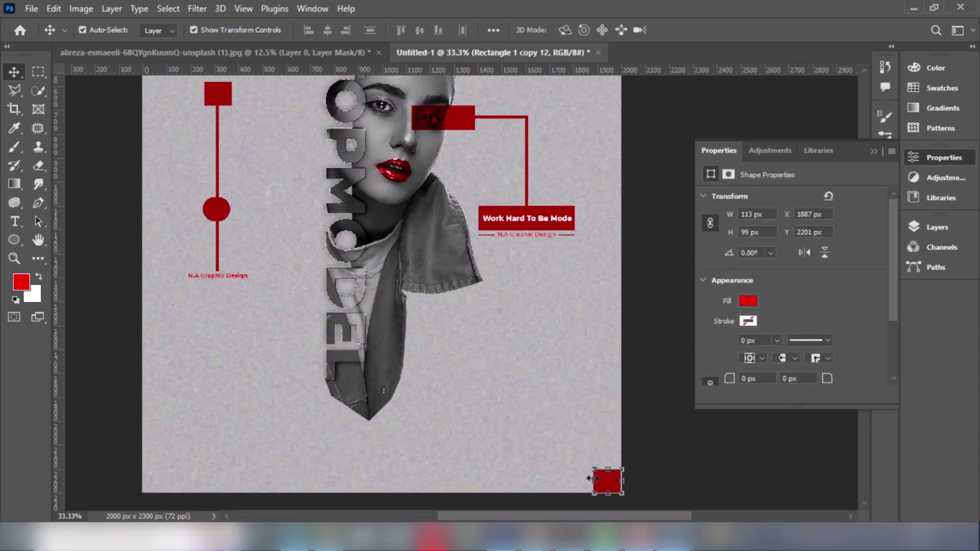
{"action": "key", "text": "z"}
{"action": "left_click", "coordinate": [431, 317], "text": "alt"}
{"action": "key", "text": "v"}
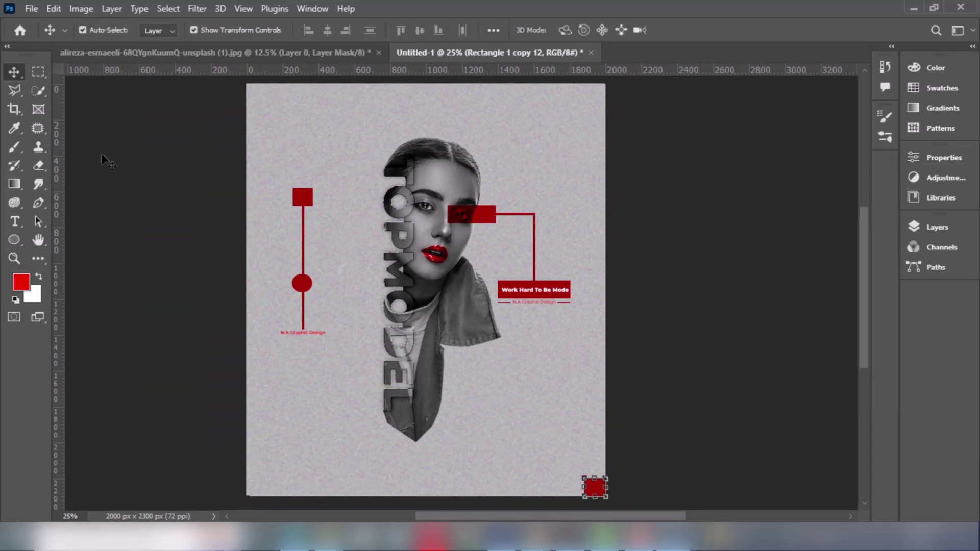
{"action": "left_click", "coordinate": [104, 161]}
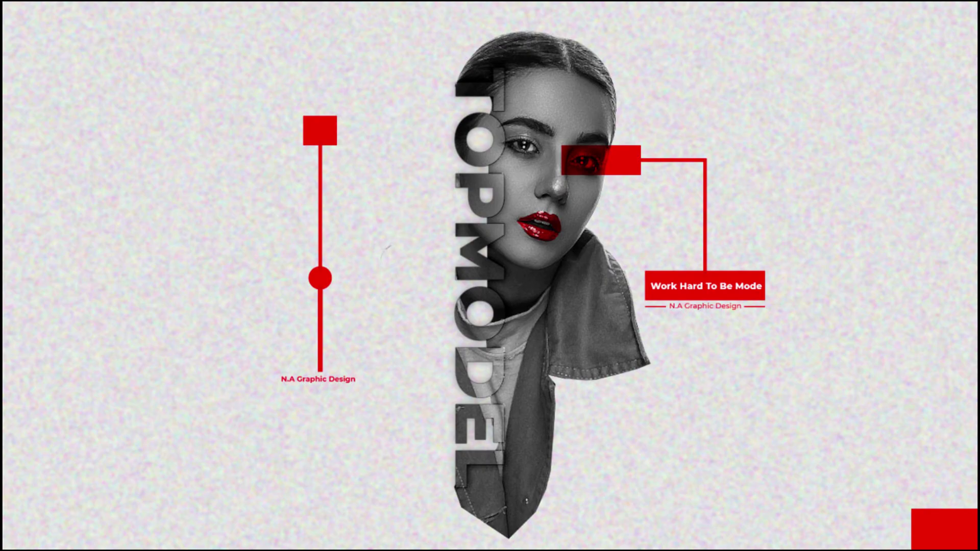